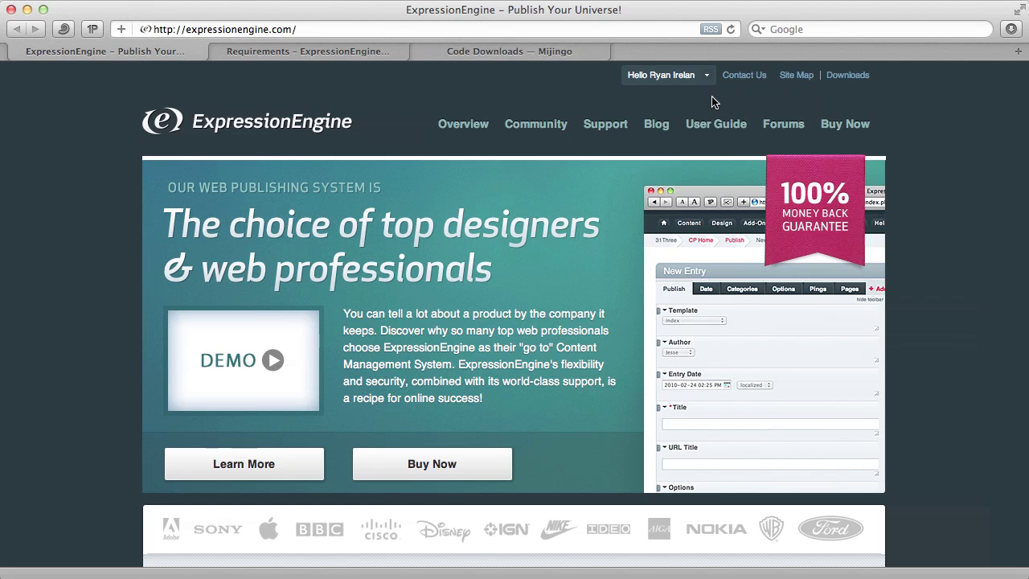
# - Show the account greeting's My Account, My Purchases and Log Out menu on expressionengine.com
pyautogui.moveTo(682, 83)
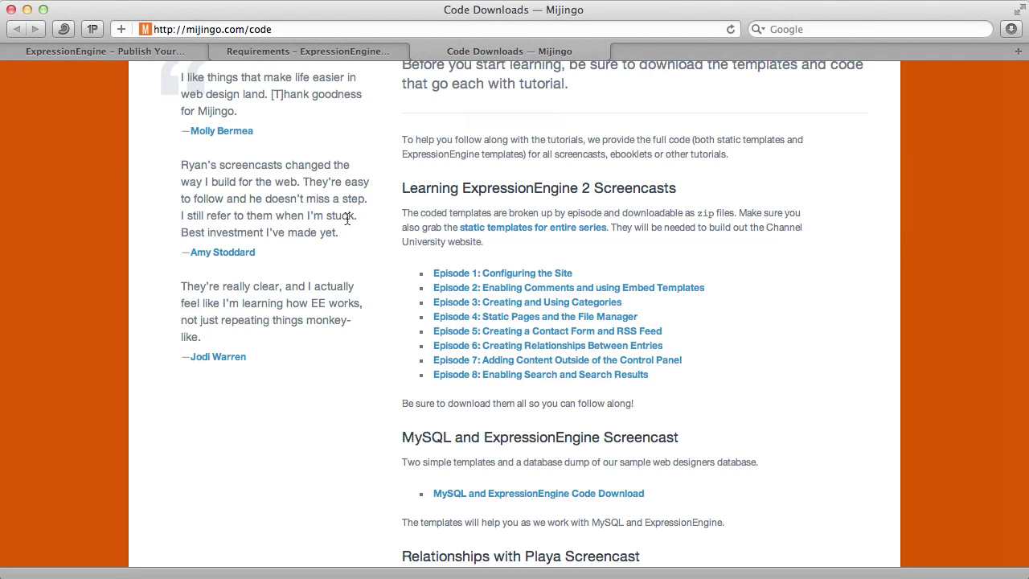
pyautogui.scroll(5, 324, 343)
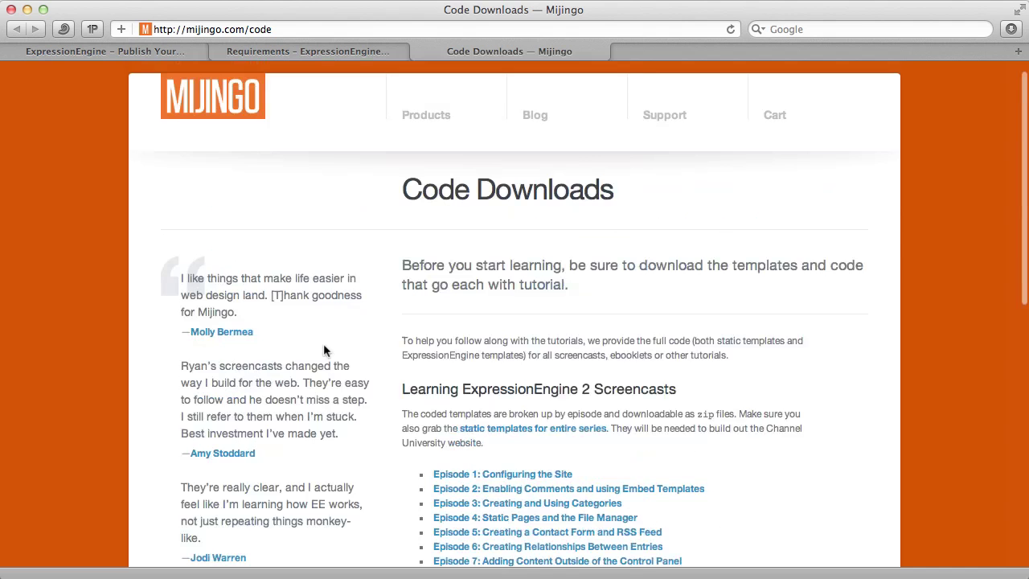
pyautogui.scroll(-4, 325, 348)
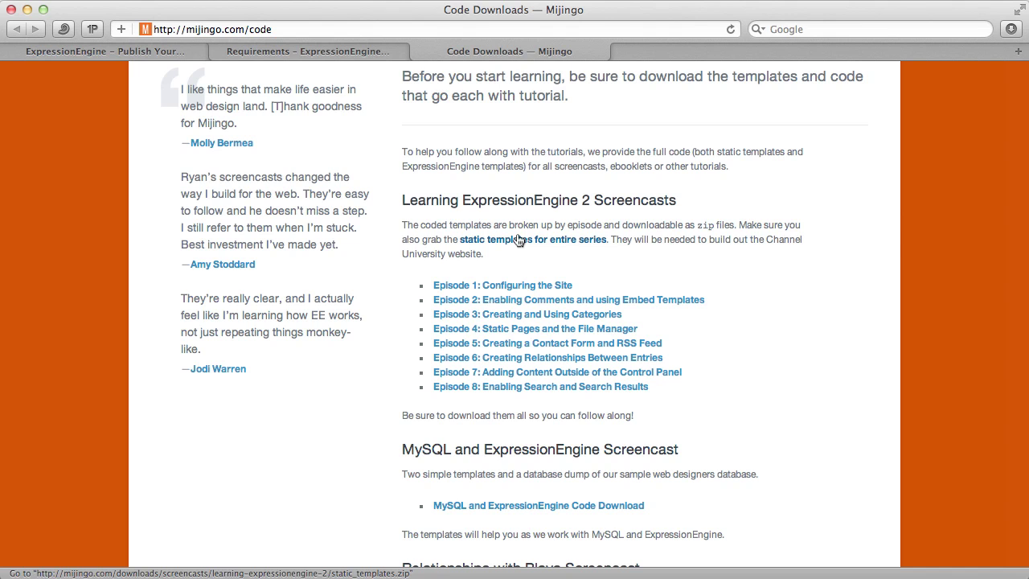
pyautogui.scroll(5, 519, 240)
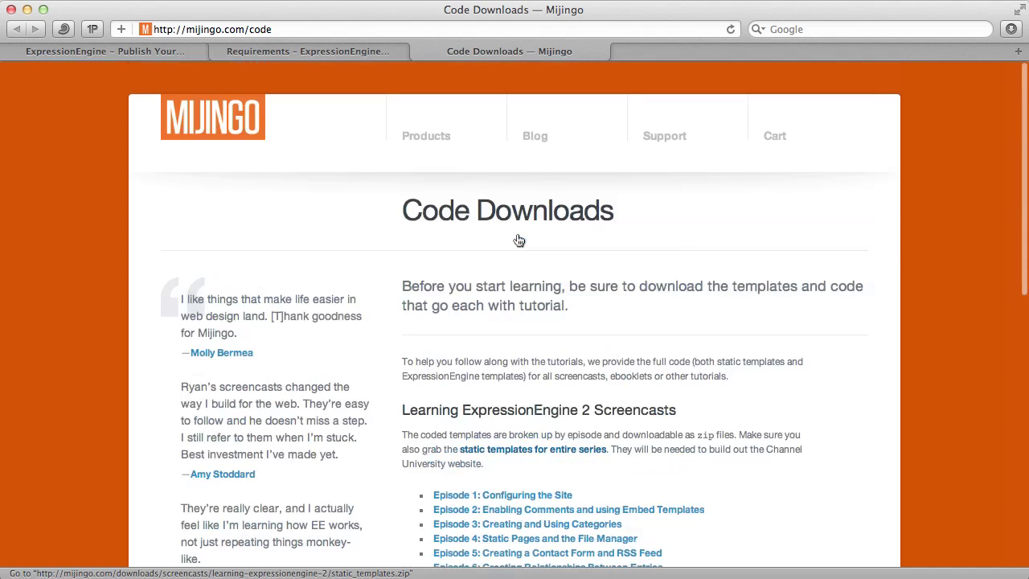
pyautogui.click(282, 26)
pyautogui.click(288, 29)
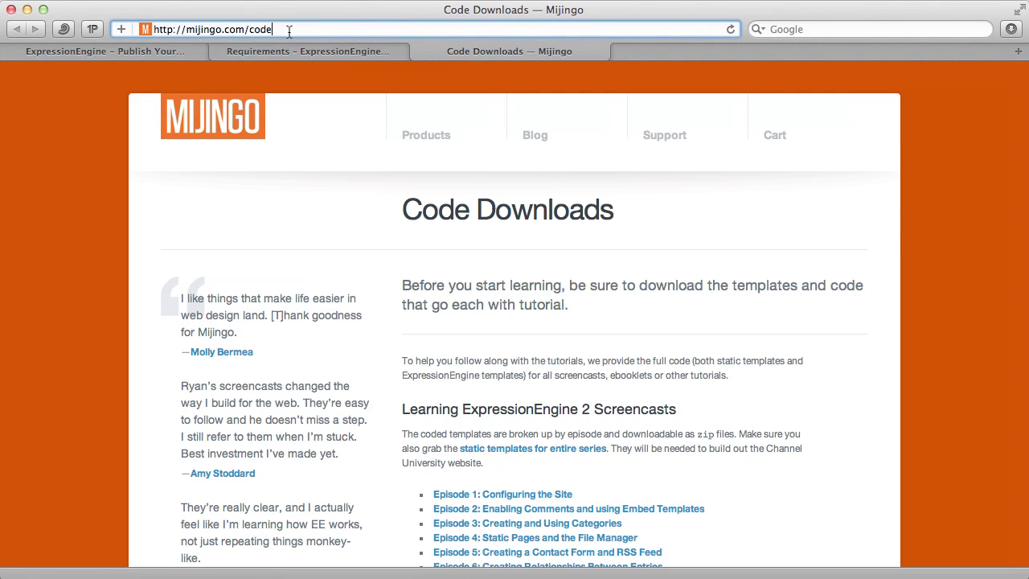
pyautogui.click(400, 290)
# - Copy all five ExpressionEngine2 items (admin.php, images, index.php, system, themes) into channel-university-2
pyautogui.press('super+Tab')
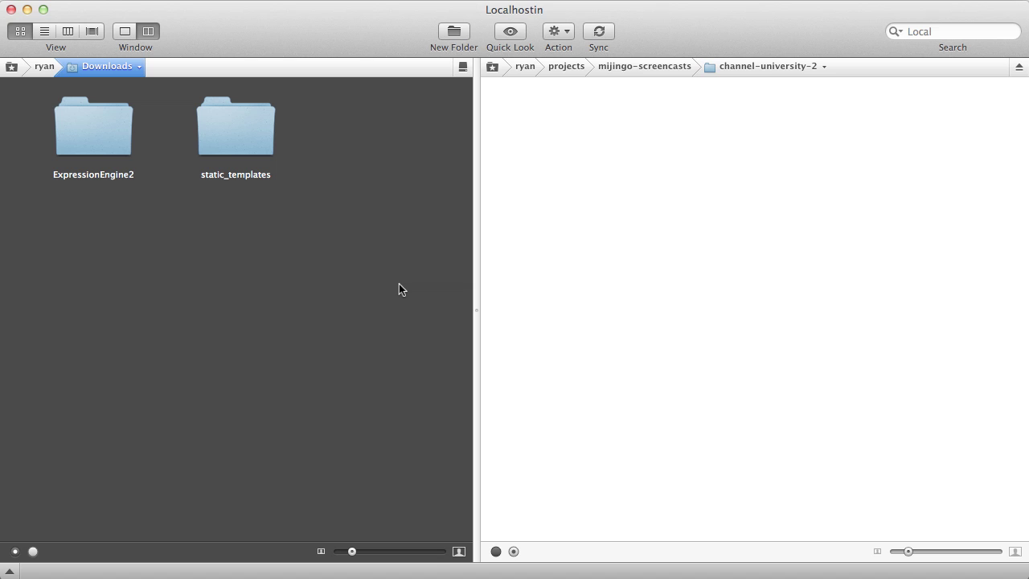
pyautogui.click(84, 141)
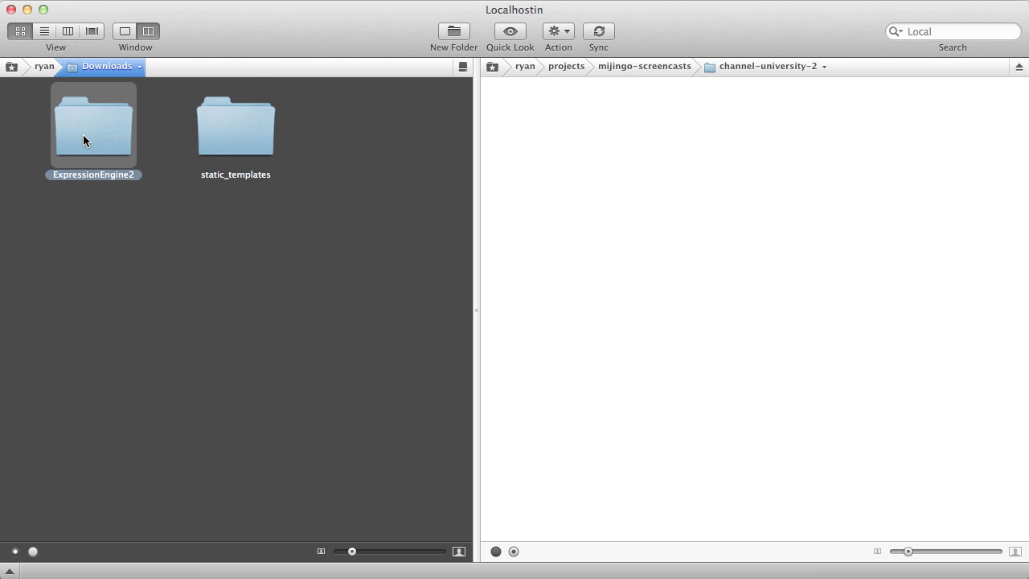
pyautogui.doubleClick(84, 140)
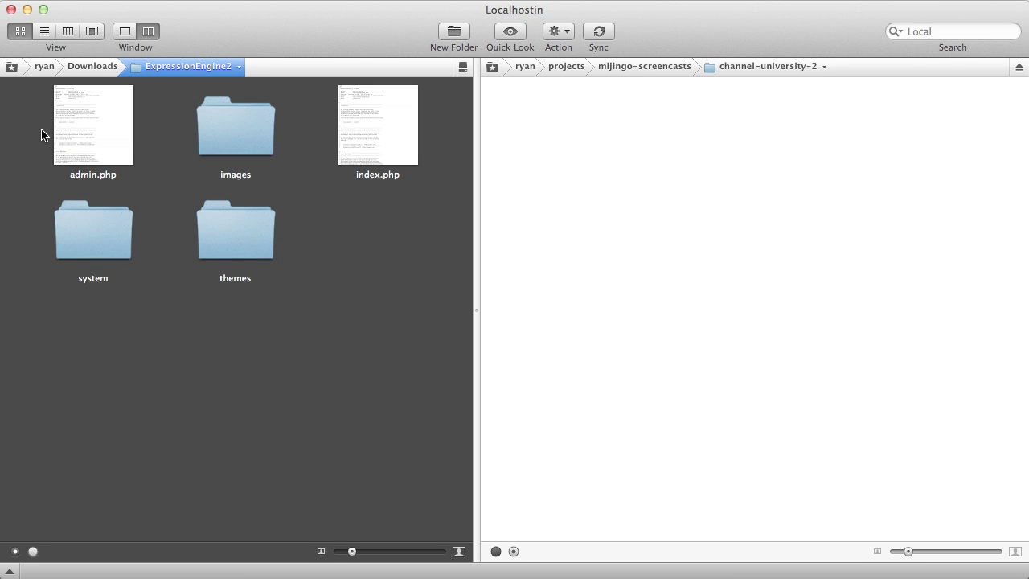
pyautogui.moveTo(42, 134); pyautogui.dragTo(385, 297)
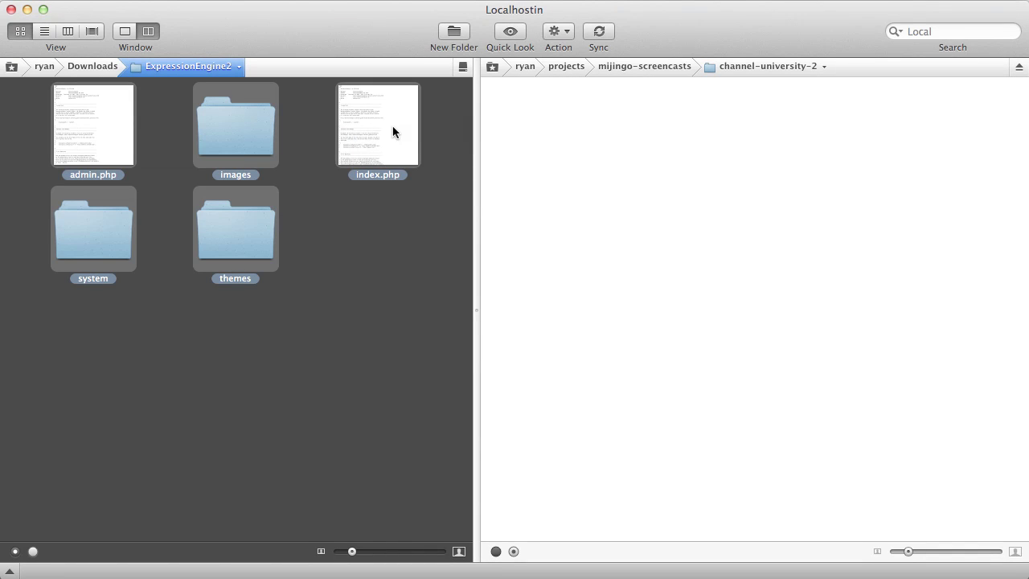
pyautogui.moveTo(393, 126); pyautogui.dragTo(609, 115)
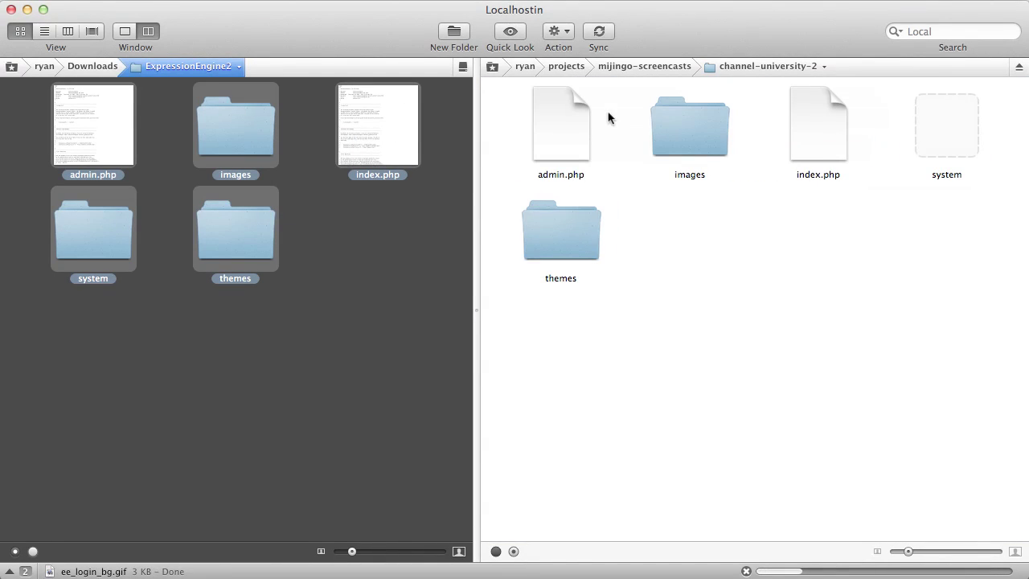
# - Rename the copied system folder in channel-university-2 to 'unimin'
pyautogui.click(818, 331)
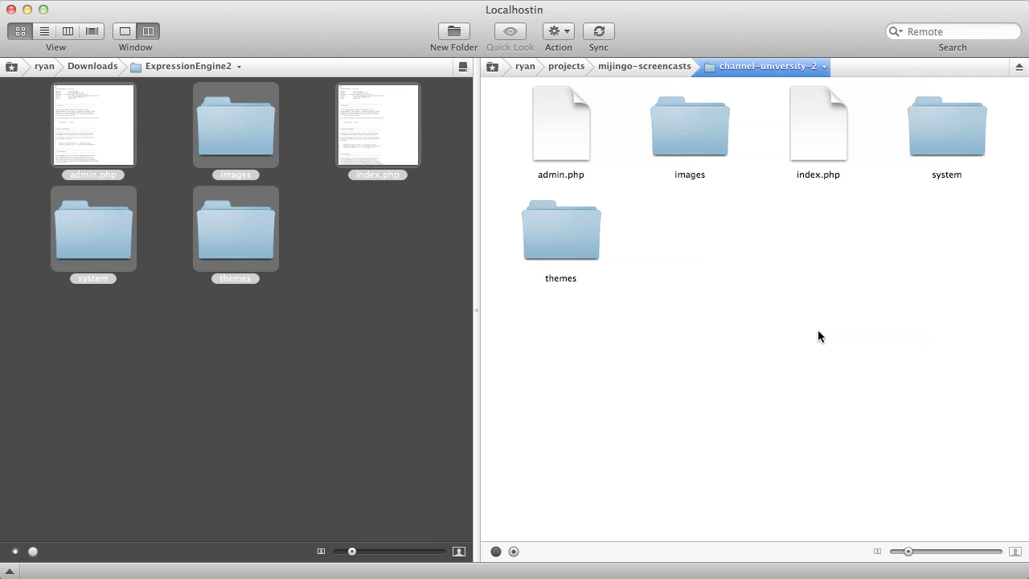
pyautogui.click(953, 170)
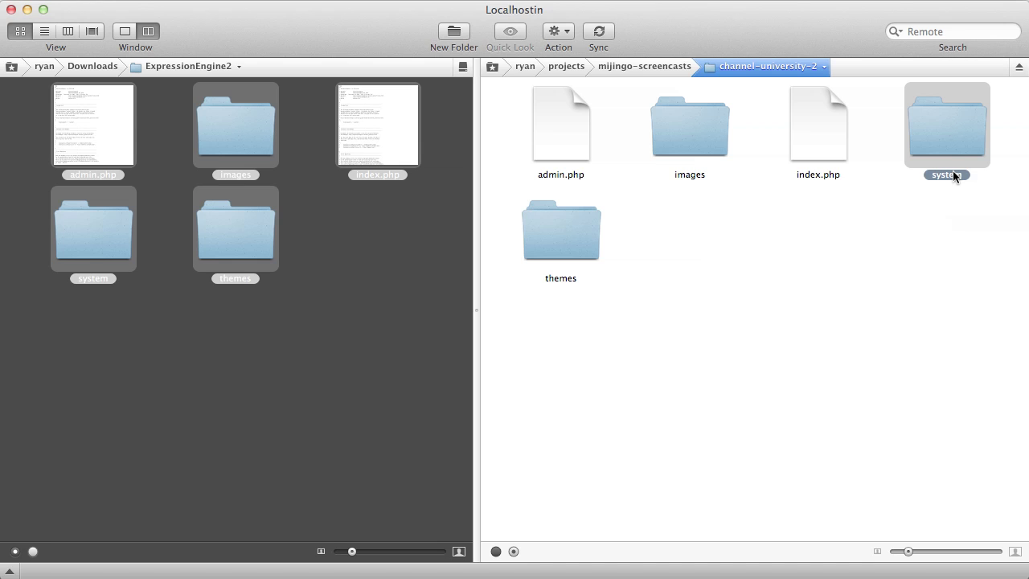
pyautogui.click(952, 171)
pyautogui.press('BackSpace')
pyautogui.write('unimin')
pyautogui.press('Return')
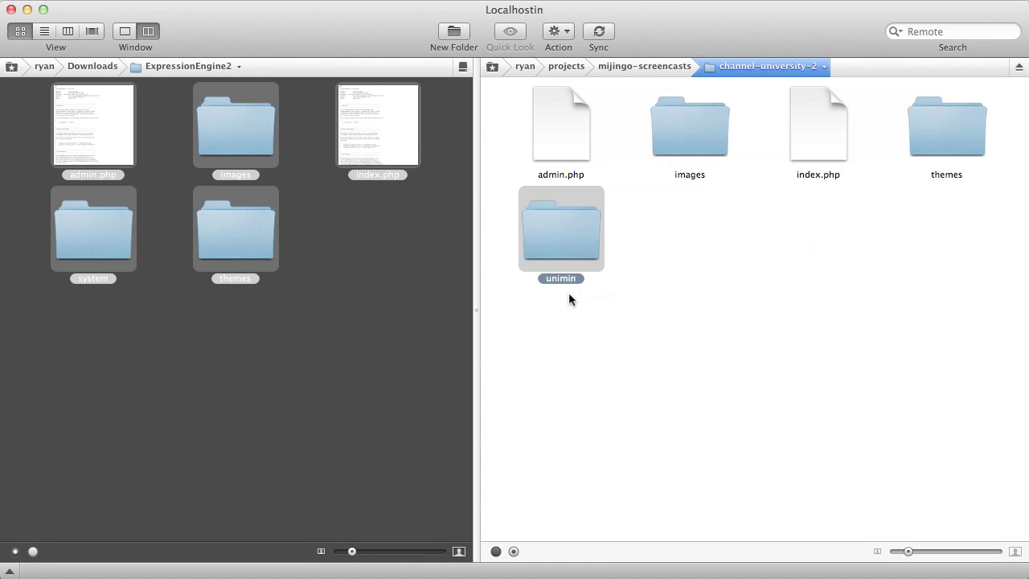
# - Check the project folder by selecting unimin, admin.php and index.php
pyautogui.click(569, 293)
pyautogui.click(568, 232)
pyautogui.click(675, 216)
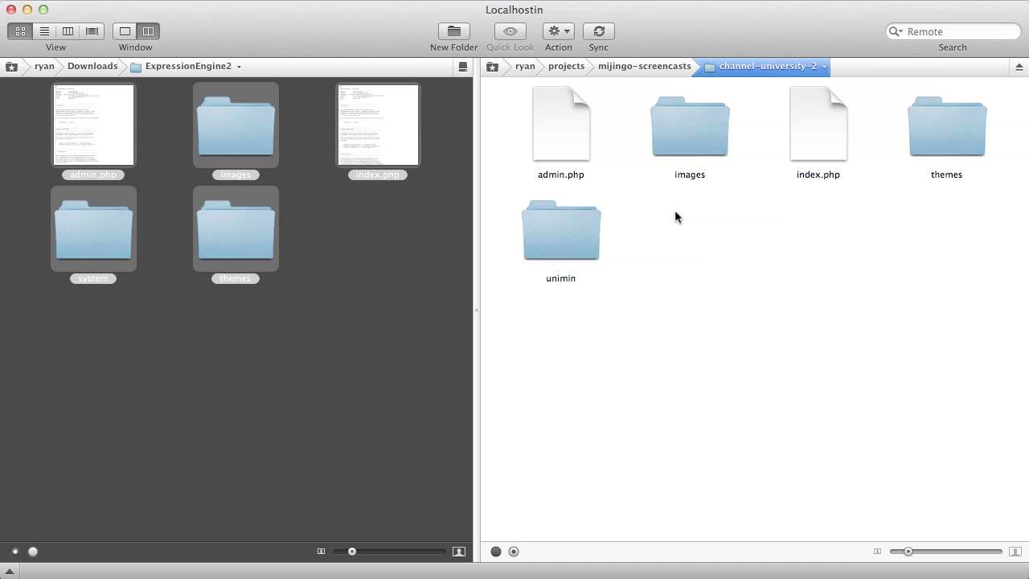
pyautogui.click(562, 128)
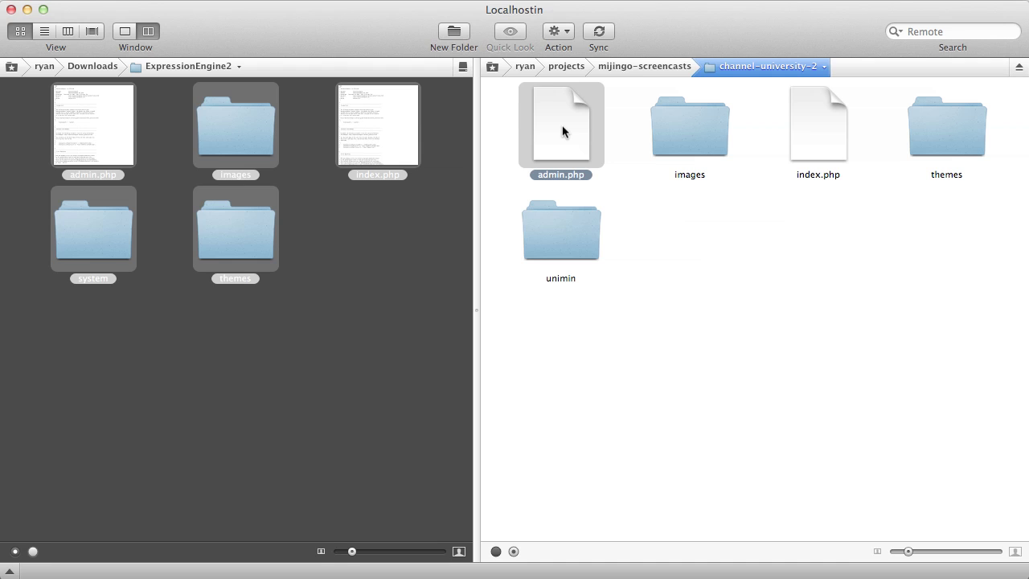
pyautogui.click(820, 136)
pyautogui.click(726, 246)
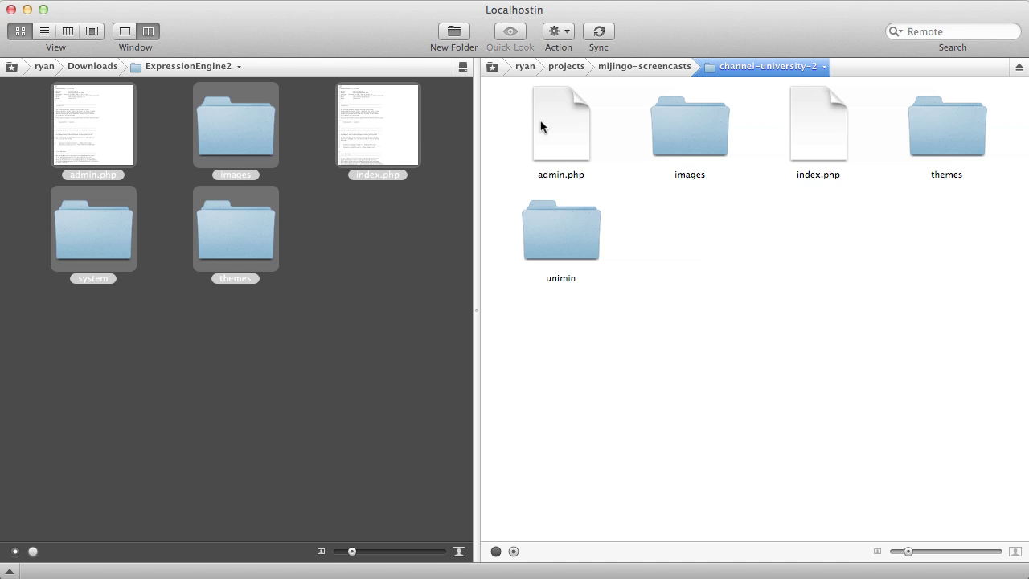
# - In admin.php, change the system path on line 27 from './system' to './unimin'
pyautogui.doubleClick(554, 123)
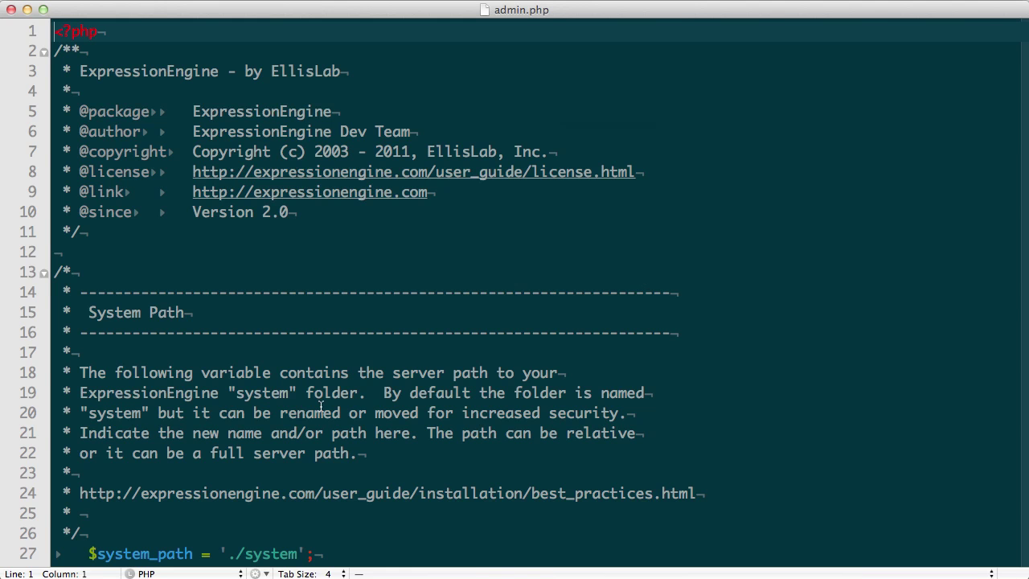
pyautogui.scroll(-5, 321, 406)
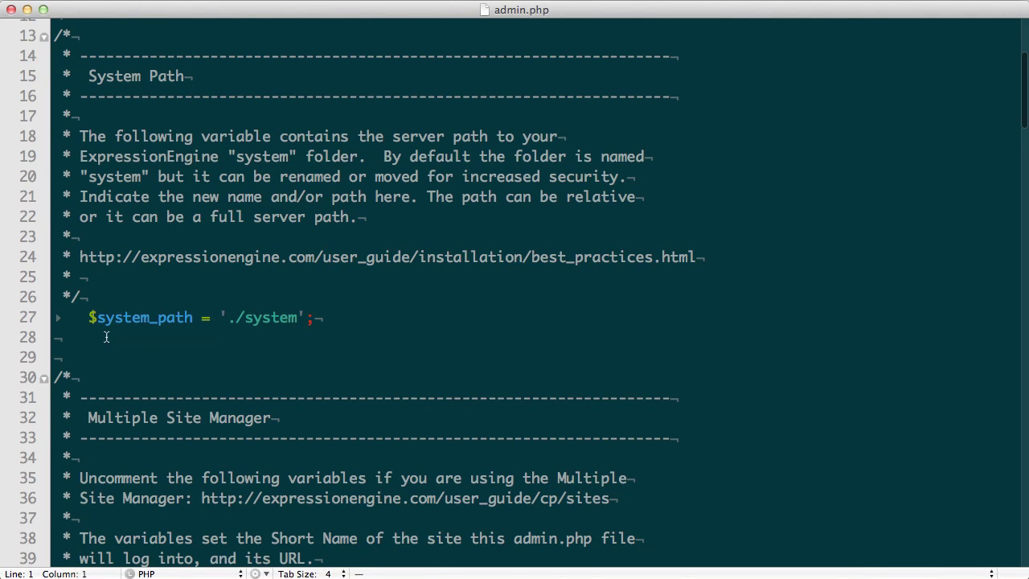
pyautogui.click(89, 317)
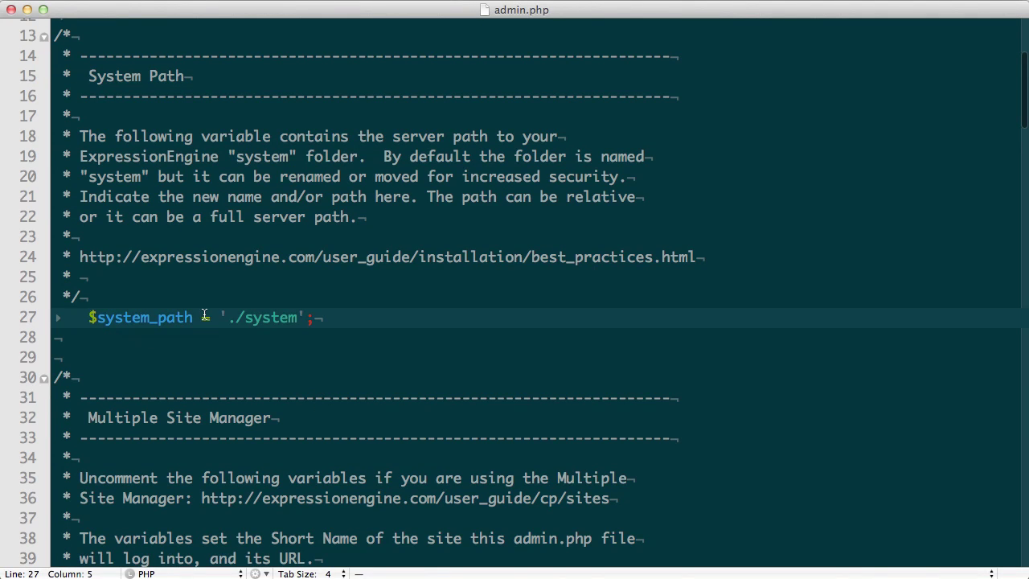
pyautogui.doubleClick(259, 319)
pyautogui.write('unimin')
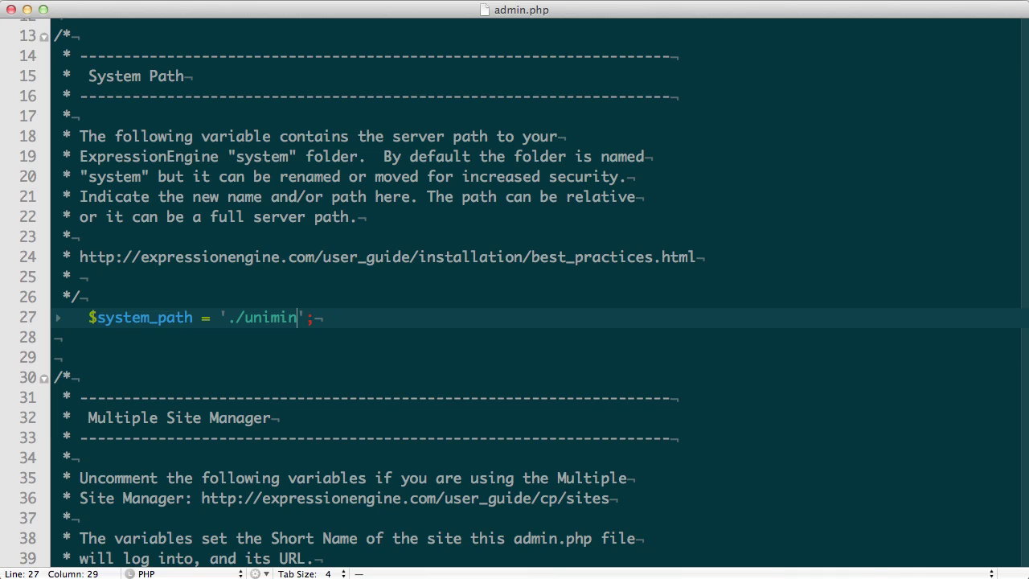
pyautogui.press('super+Tab')
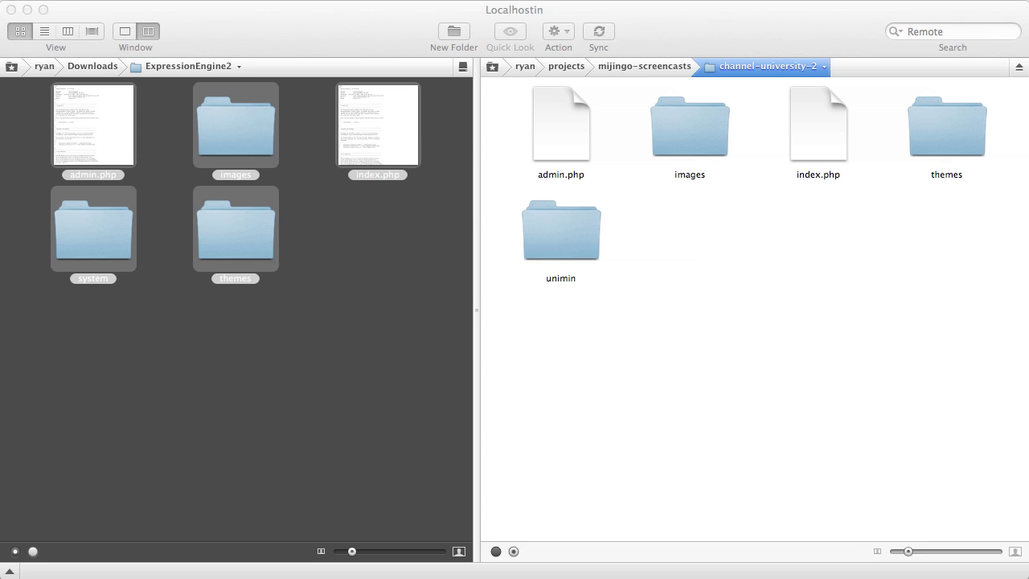
# - Change the system path in index.php to './unimin' as well
pyautogui.doubleClick(821, 124)
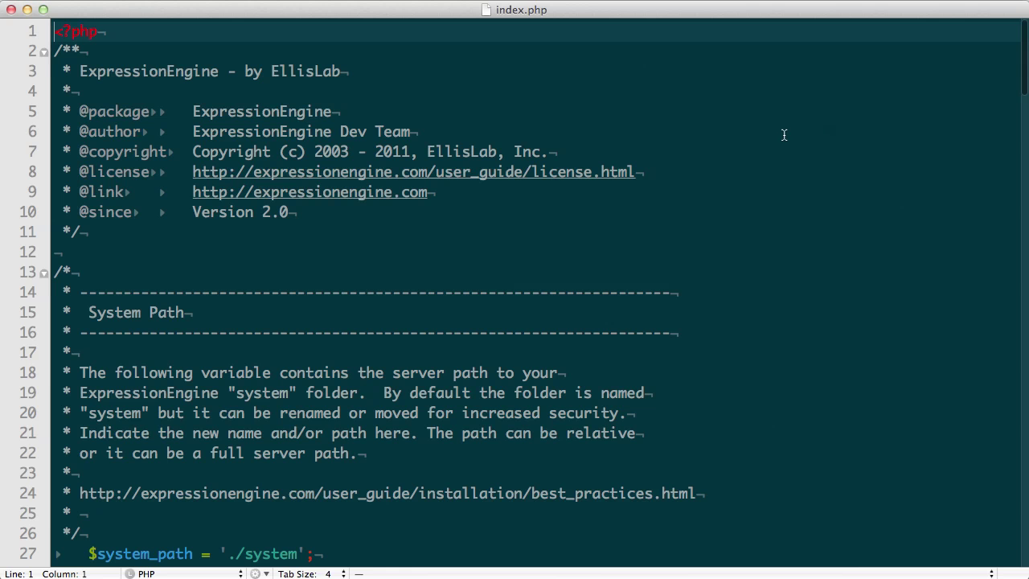
pyautogui.scroll(-3, 273, 402)
pyautogui.doubleClick(272, 391)
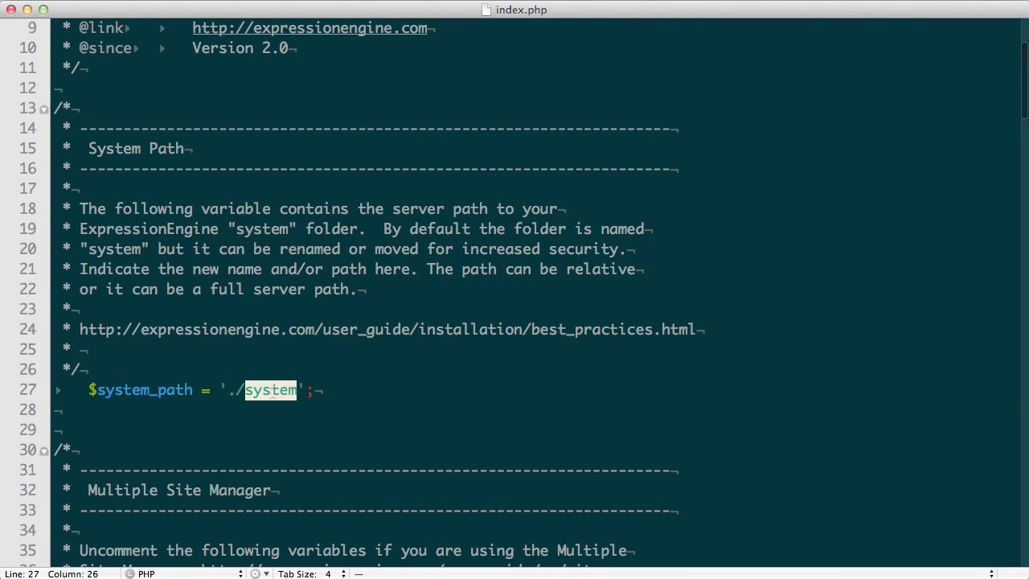
pyautogui.write('index.')
pyautogui.press('BackSpace')
pyautogui.press('BackSpace')
pyautogui.press('BackSpace')
pyautogui.press('BackSpace')
pyautogui.press('BackSpace')
pyautogui.press('BackSpace')
pyautogui.write('unimin')
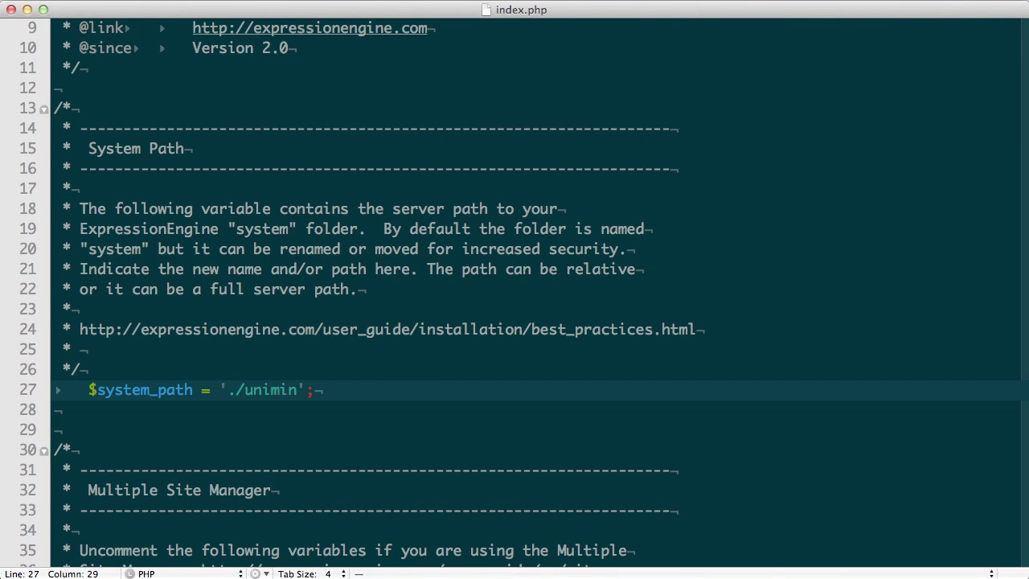
pyautogui.press('super+Tab')
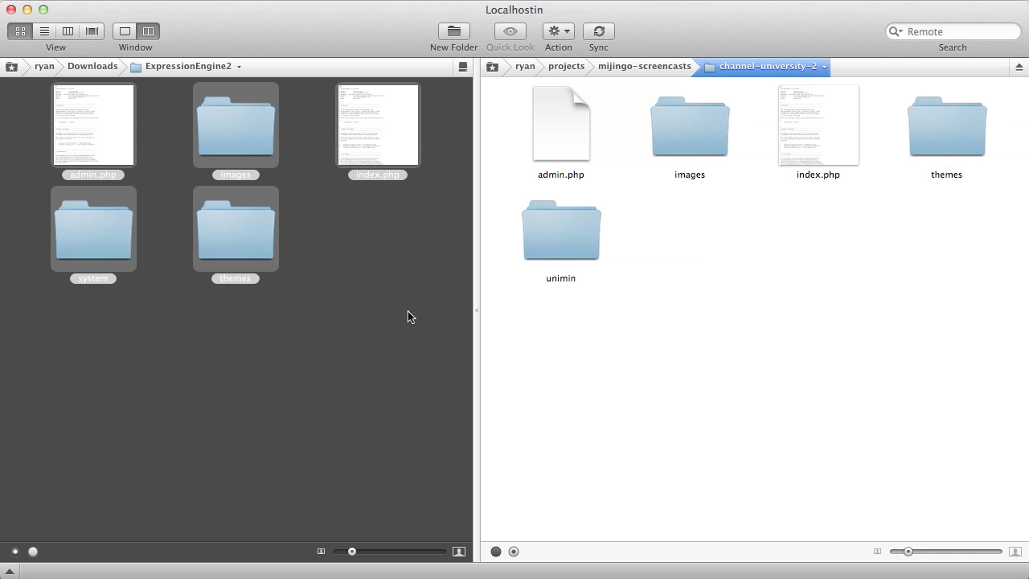
# - Open the static_templates download folder and look inside its FPO folder
pyautogui.click(408, 316)
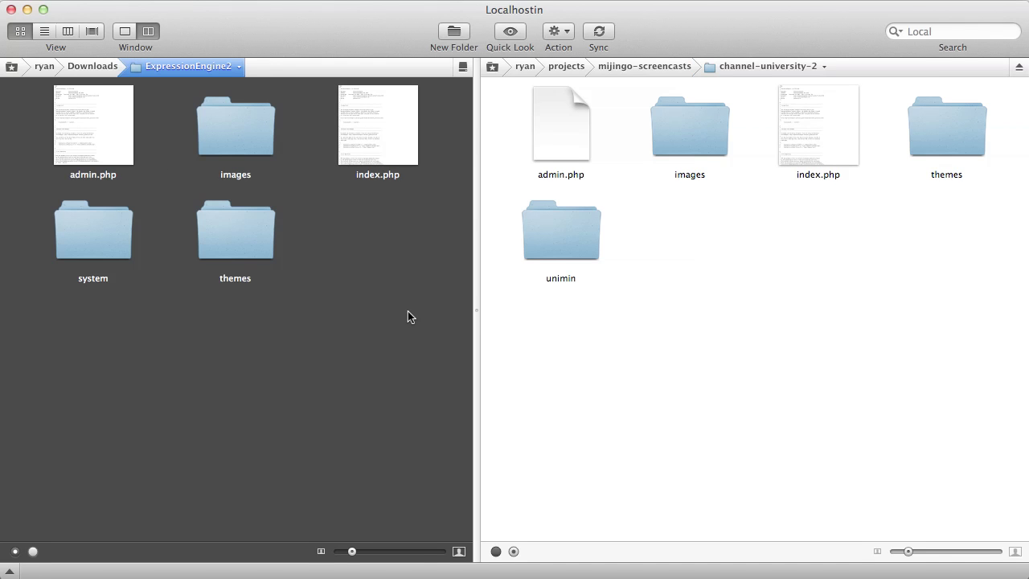
pyautogui.click(95, 68)
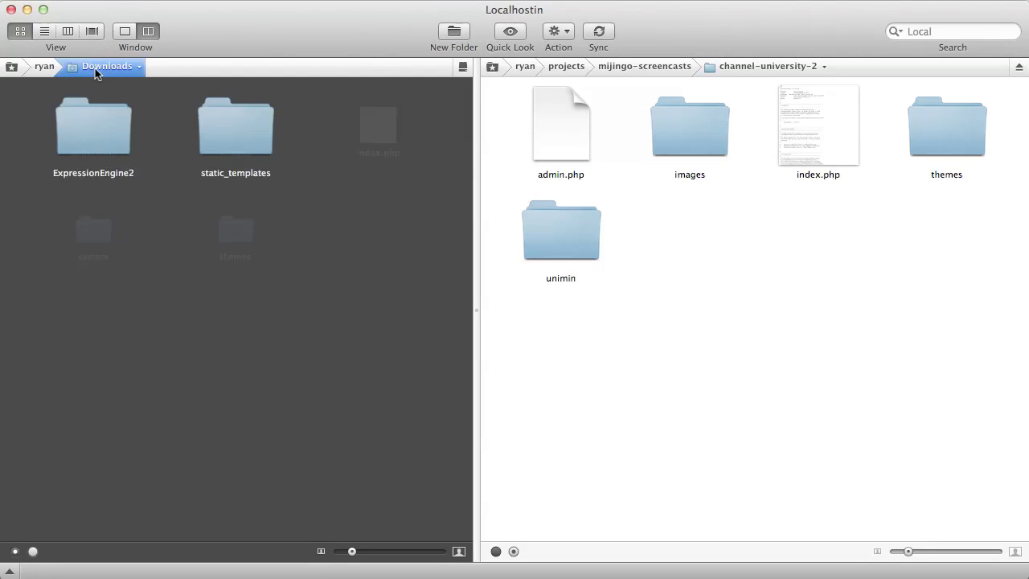
pyautogui.click(258, 134)
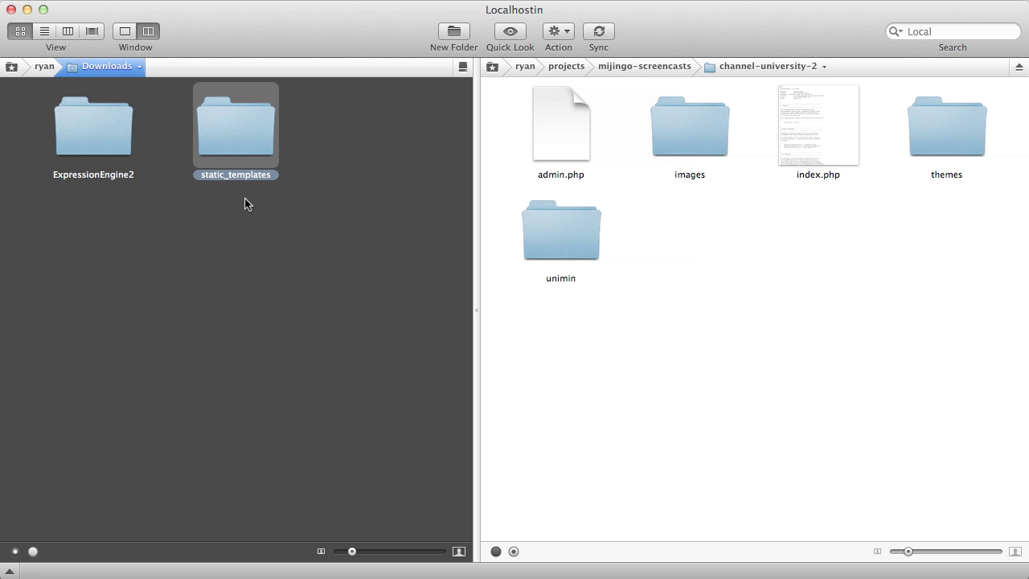
pyautogui.doubleClick(246, 119)
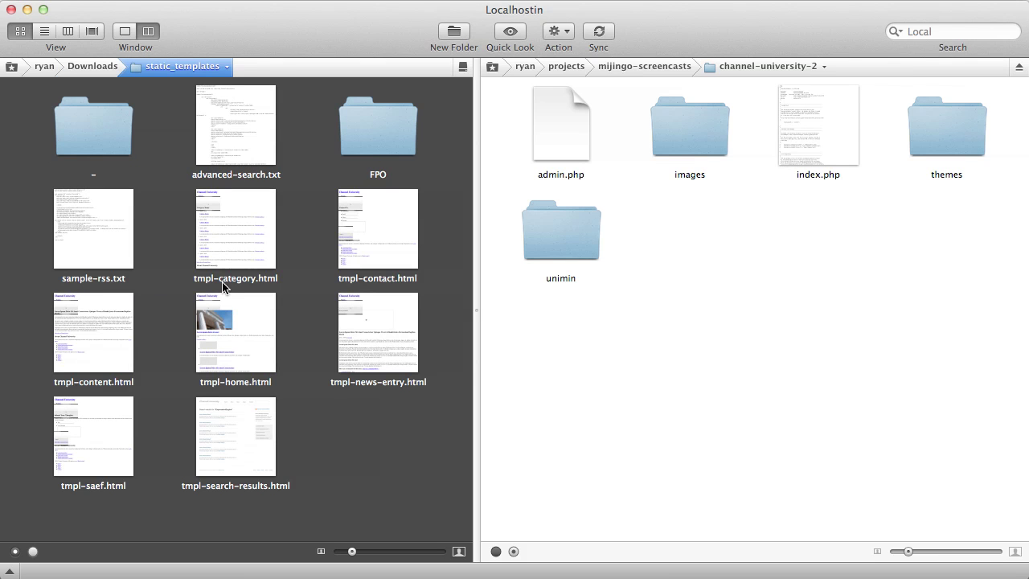
pyautogui.click(107, 132)
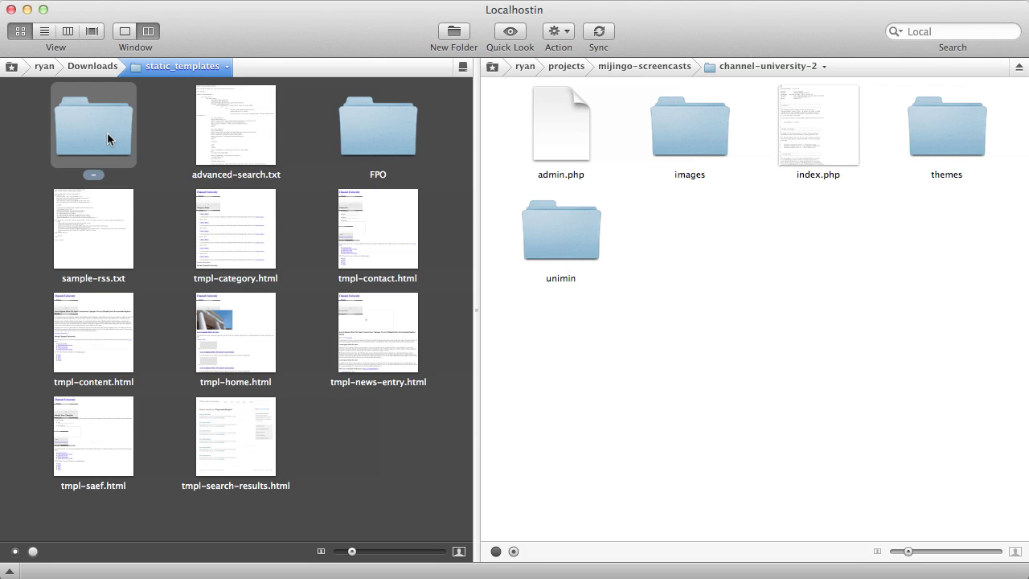
pyautogui.click(388, 136)
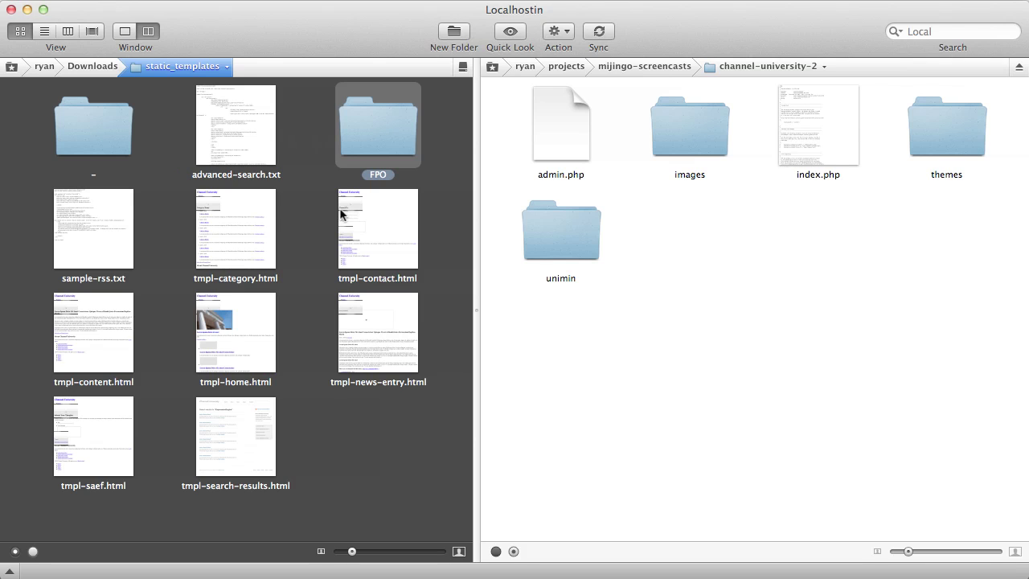
pyautogui.doubleClick(366, 151)
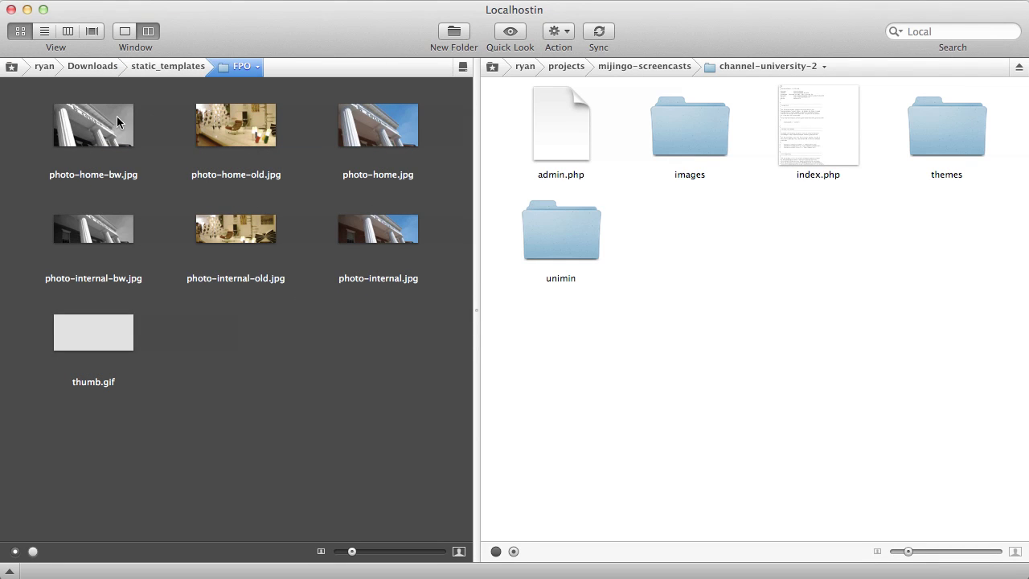
pyautogui.click(156, 67)
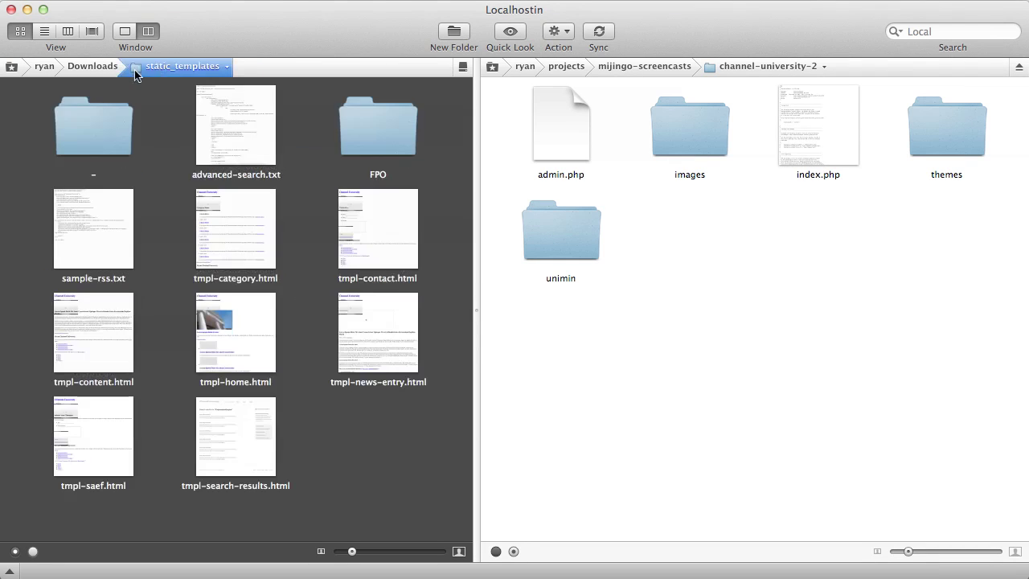
# - Inspect the css, img and js folders in '-', then select '-' and FPO
pyautogui.doubleClick(93, 116)
pyautogui.click(105, 147)
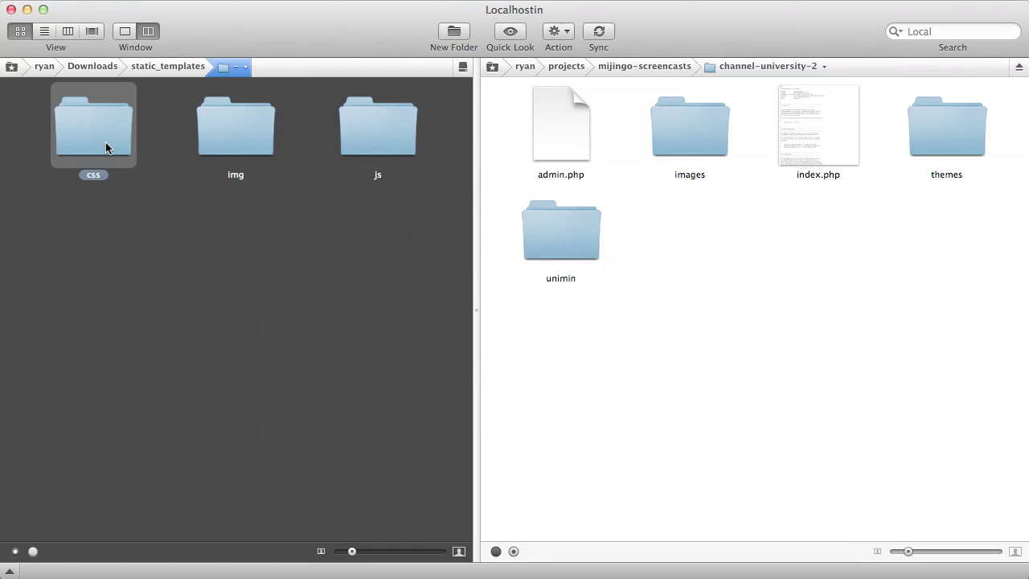
pyautogui.click(249, 128)
pyautogui.click(359, 125)
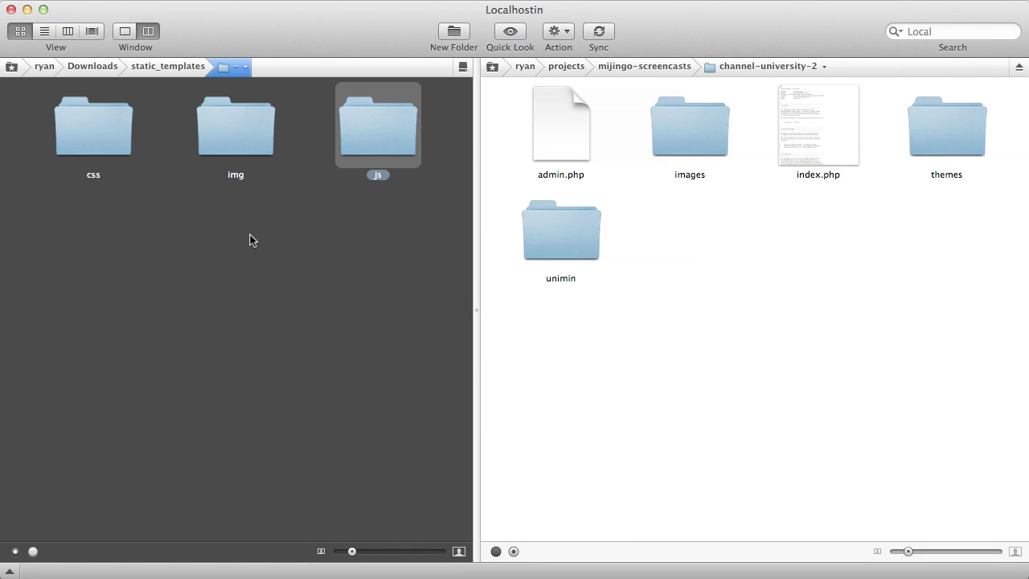
pyautogui.click(152, 72)
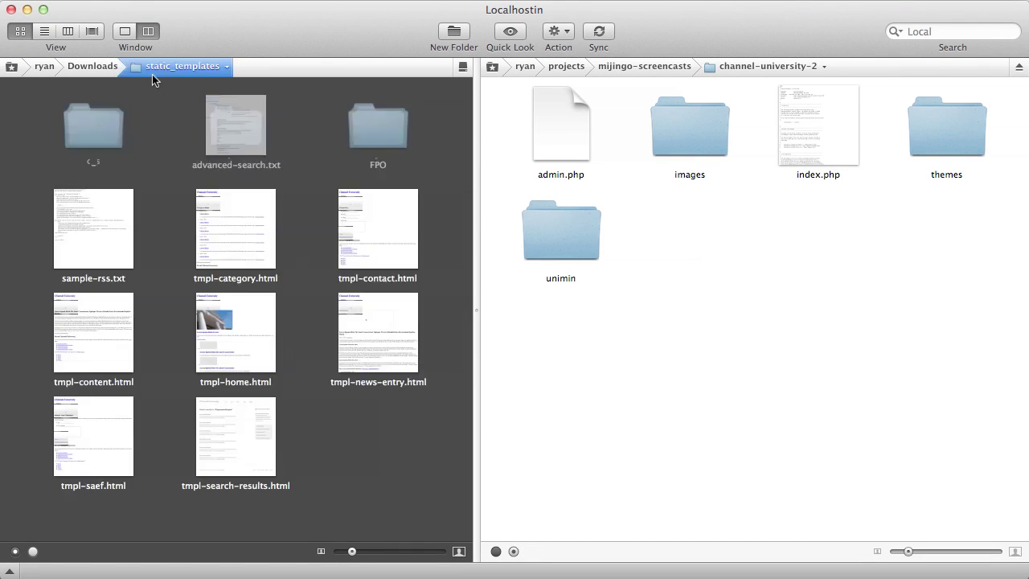
pyautogui.click(92, 124)
pyautogui.keyDown('super'); pyautogui.click(391, 137); pyautogui.keyUp('super')
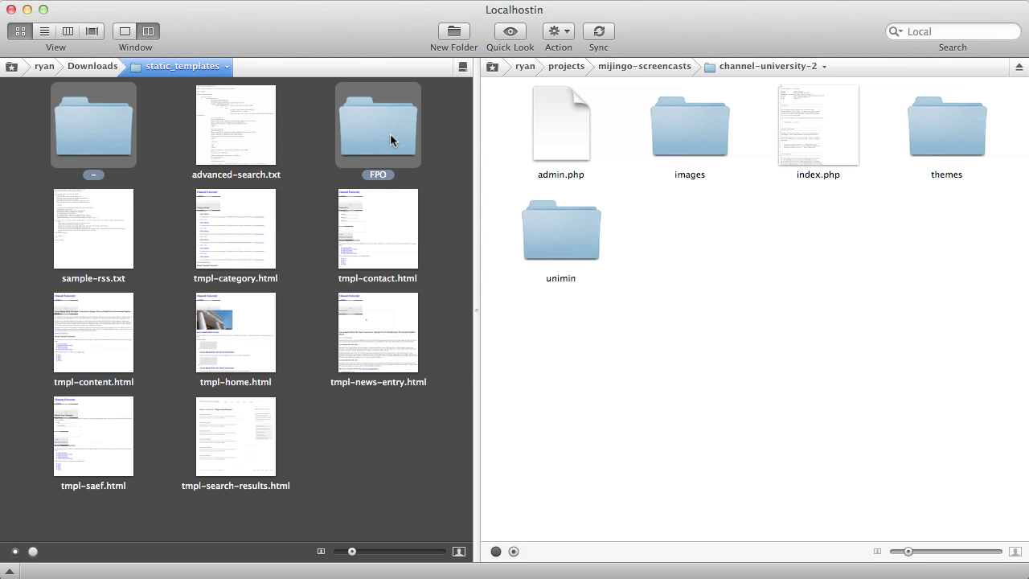
# - Copy '-' and FPO into channel-university-2, then open unimin/expressionengine/config
pyautogui.moveTo(391, 140); pyautogui.dragTo(806, 234)
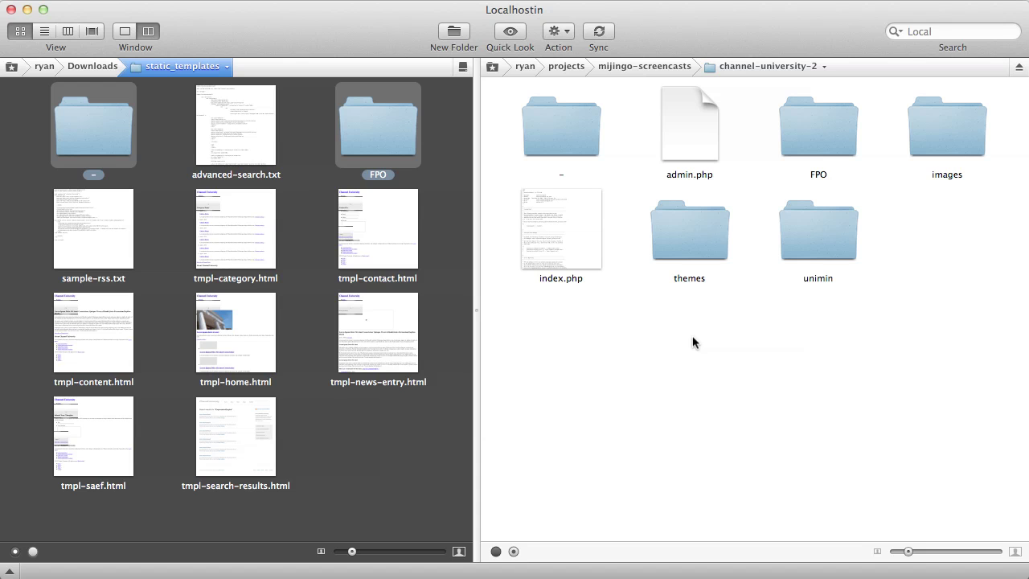
pyautogui.doubleClick(806, 228)
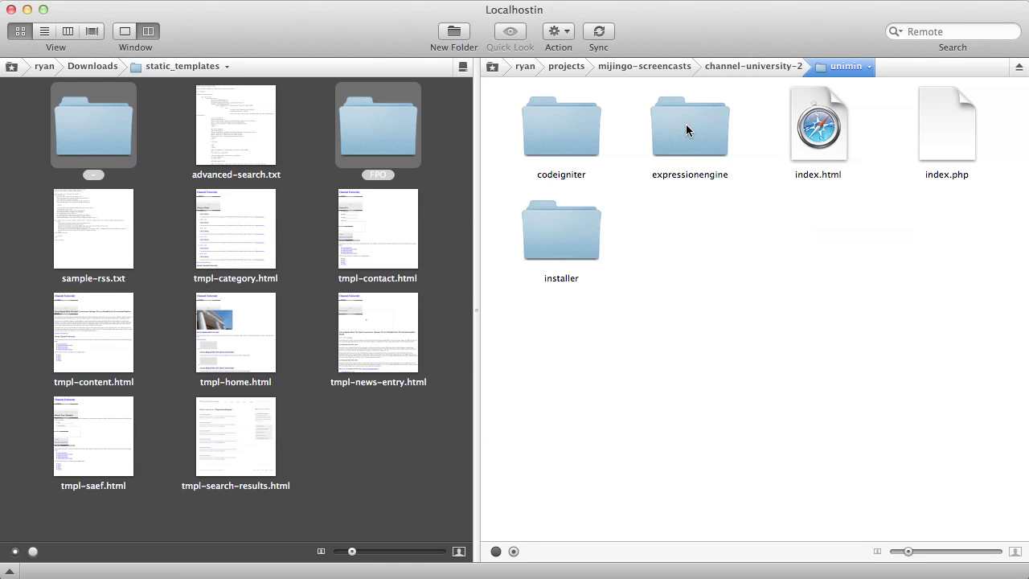
pyautogui.doubleClick(686, 131)
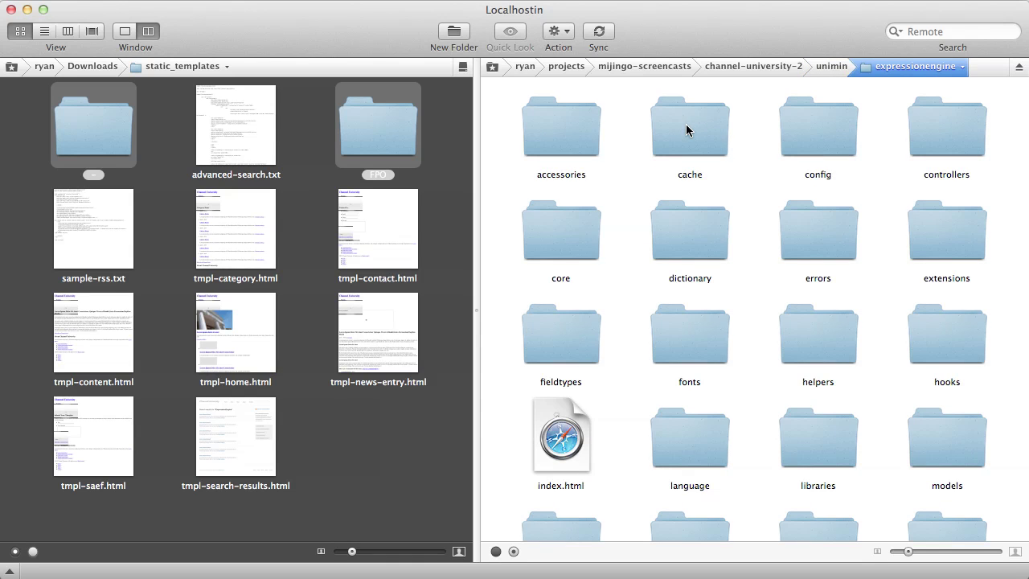
pyautogui.doubleClick(818, 133)
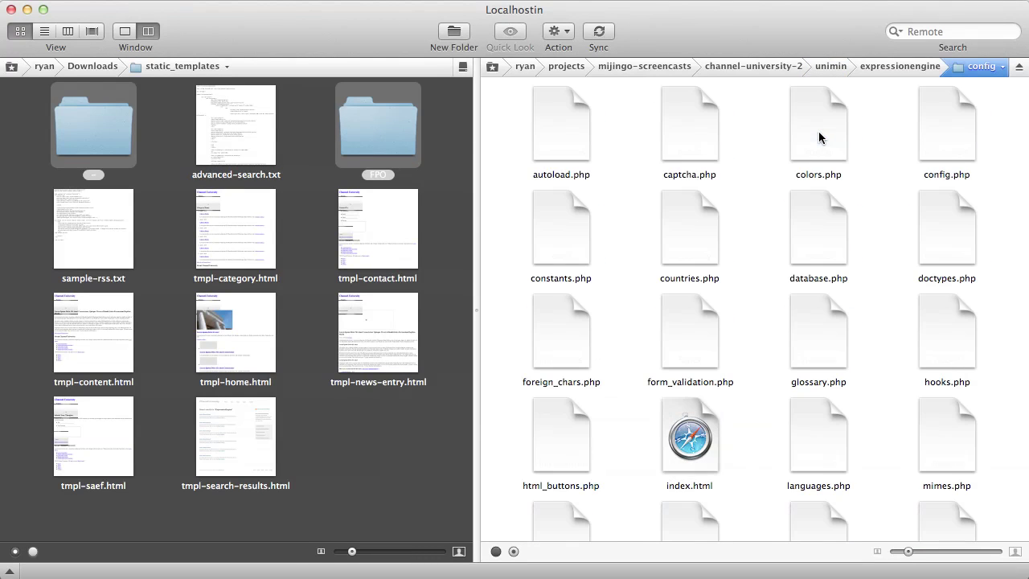
# - Set config.php permissions to 666 through Get Info
pyautogui.click(936, 125)
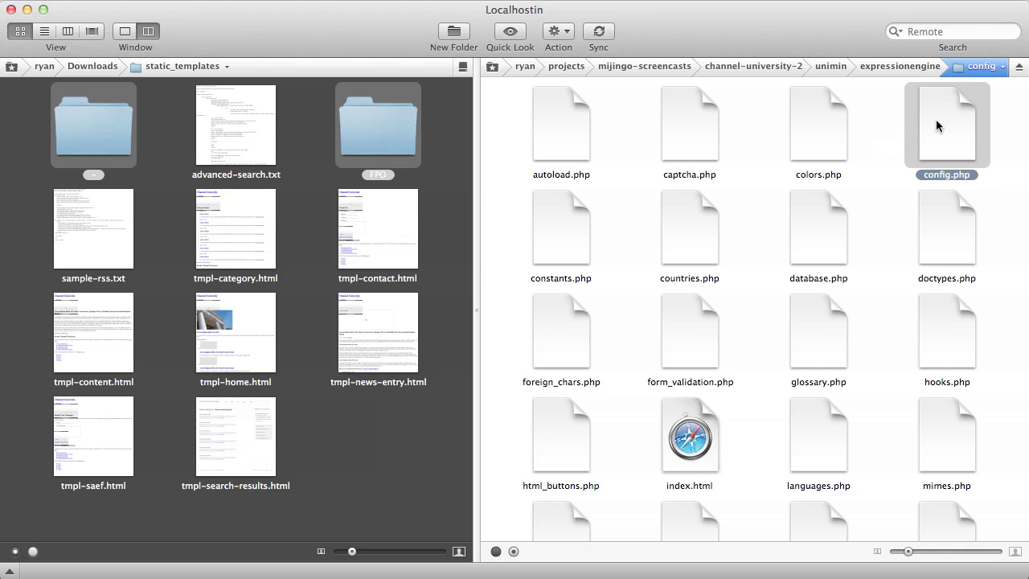
pyautogui.rightClick(936, 119)
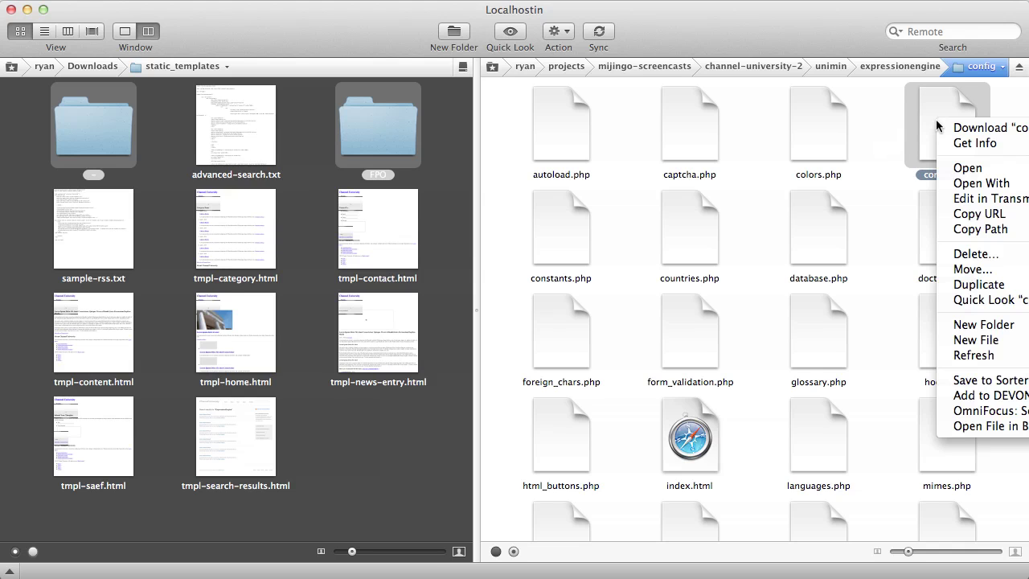
pyautogui.click(963, 143)
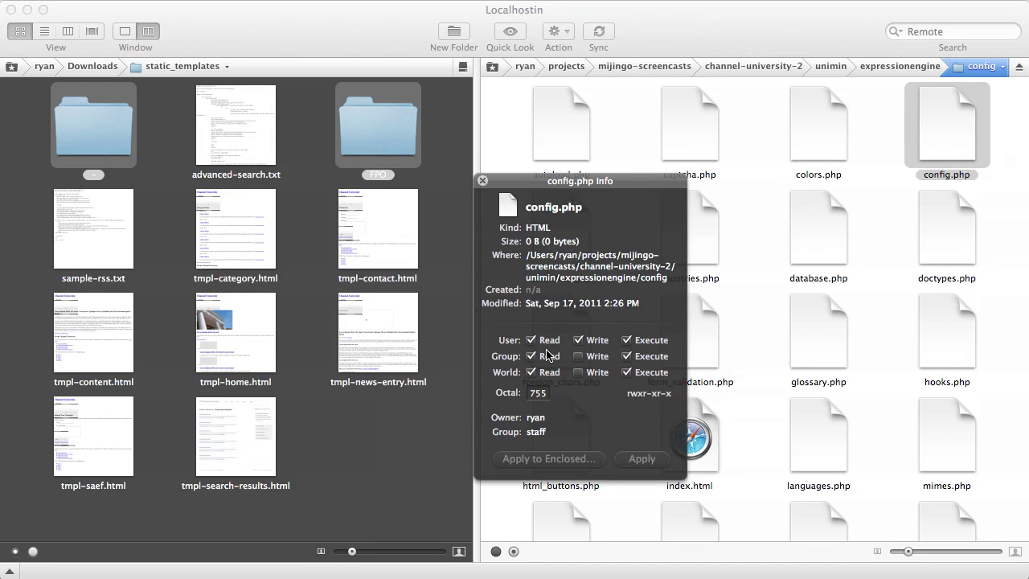
pyautogui.doubleClick(545, 395)
pyautogui.press('BackSpace')
pyautogui.write('666')
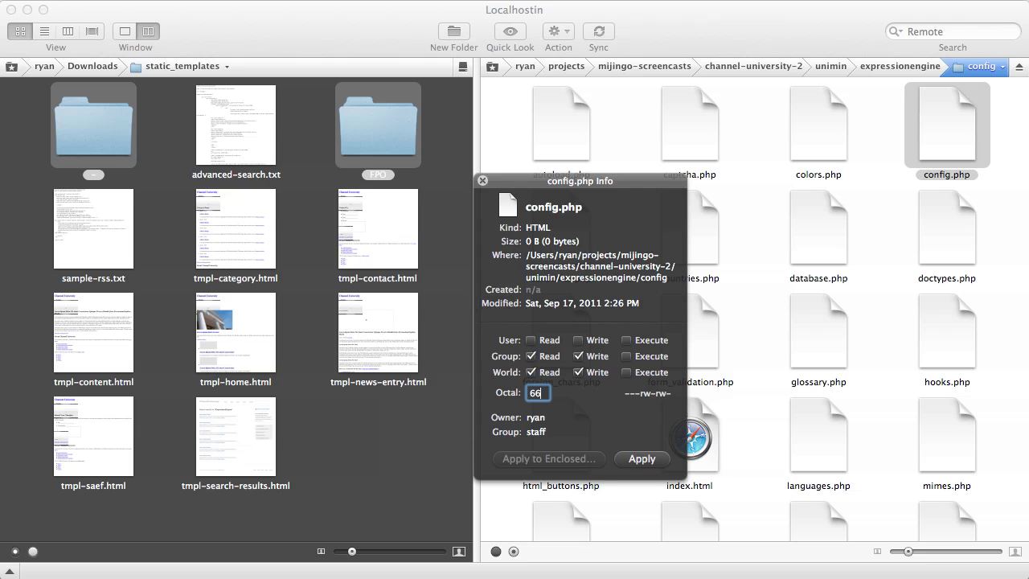
pyautogui.click(658, 460)
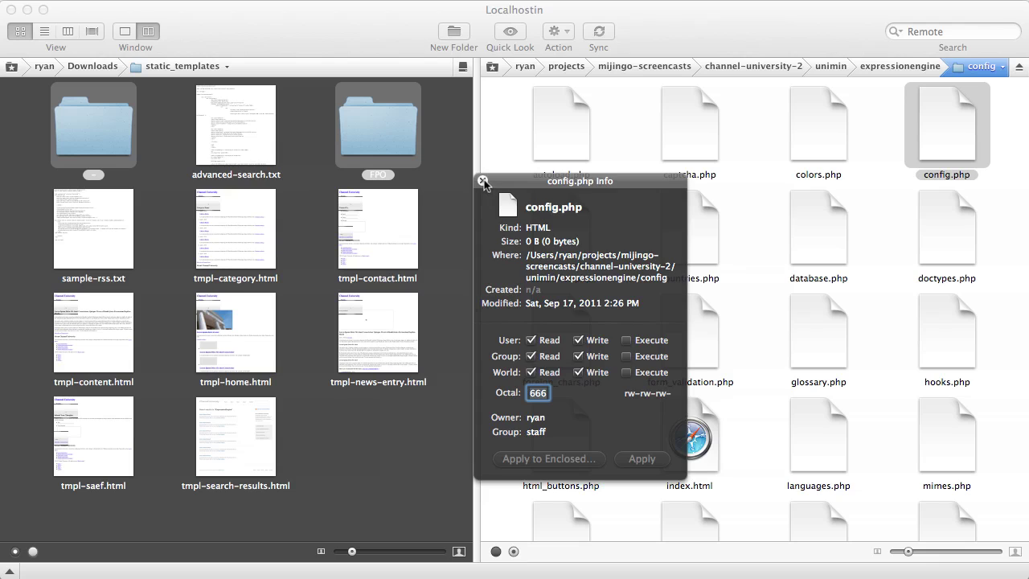
pyautogui.click(483, 182)
# - Set database.php permissions to 666
pyautogui.click(807, 238)
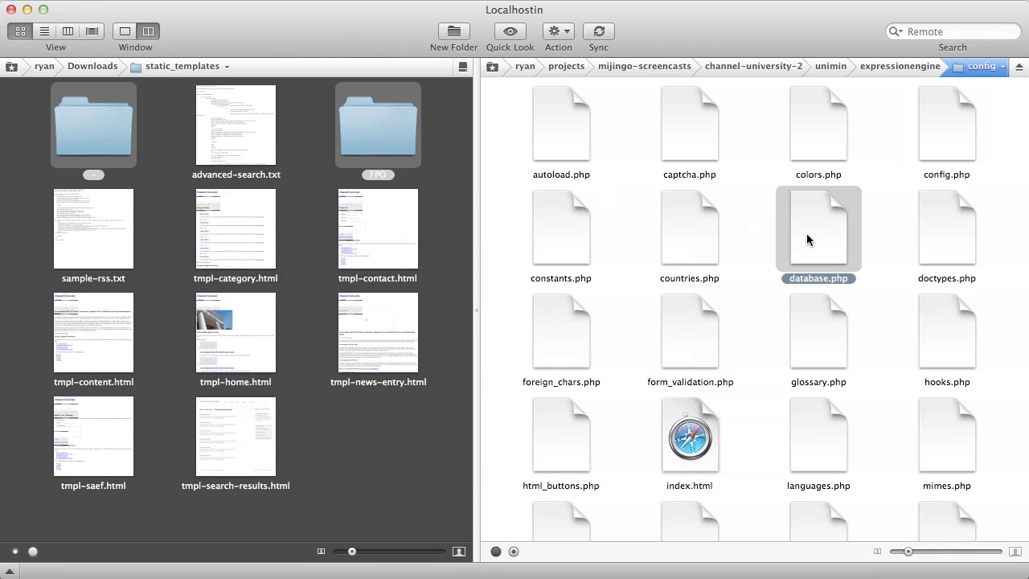
pyautogui.press('super+i')
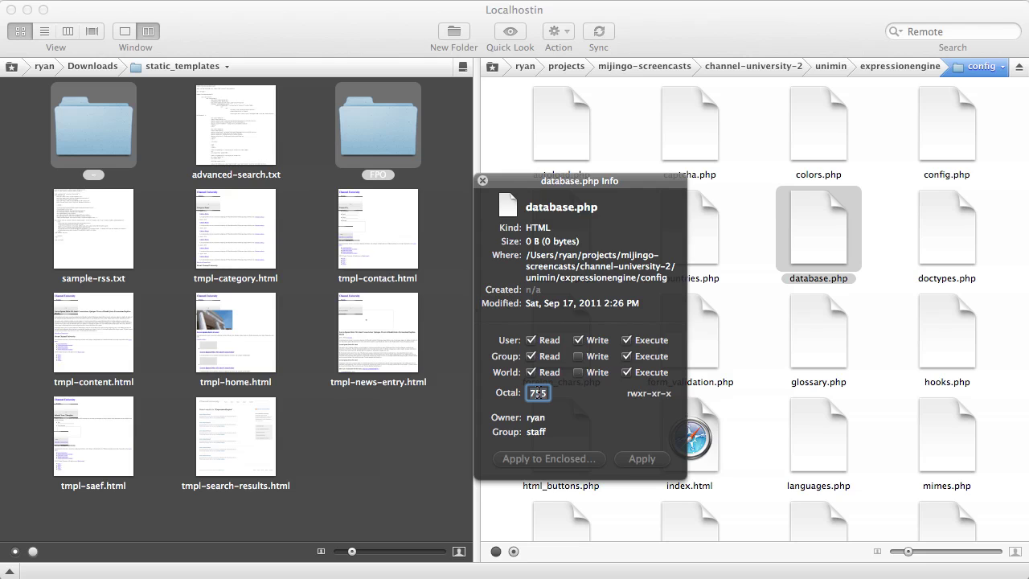
pyautogui.doubleClick(537, 392)
pyautogui.write('666')
pyautogui.click(652, 460)
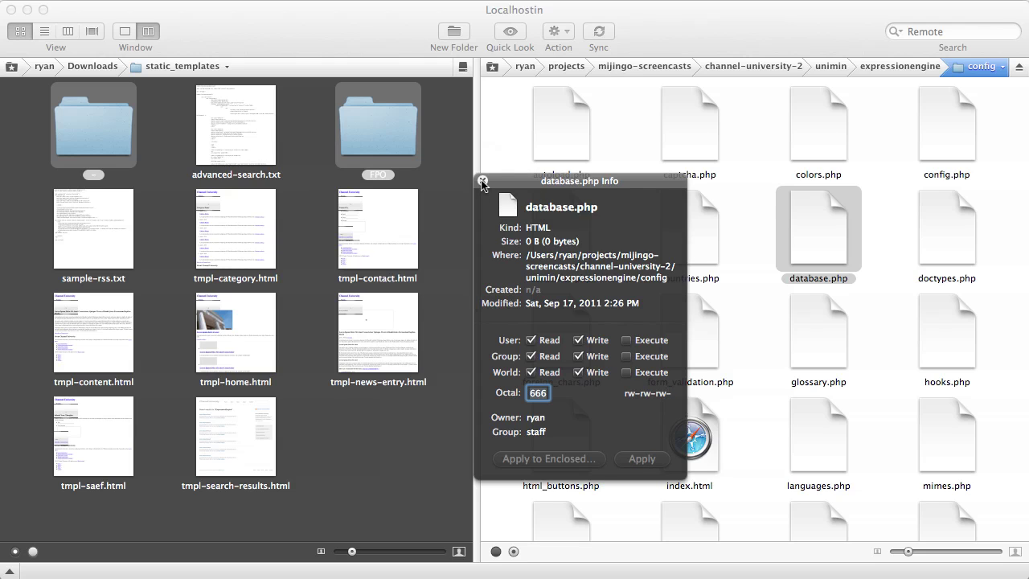
pyautogui.click(483, 181)
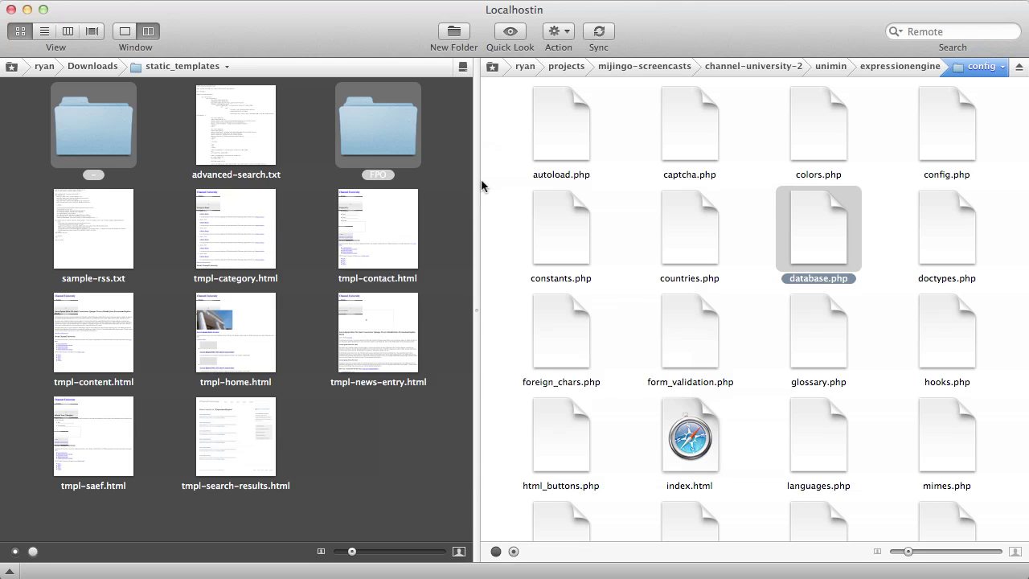
# - Give the expressionengine cache folder 777 permissions
pyautogui.click(905, 66)
pyautogui.click(708, 124)
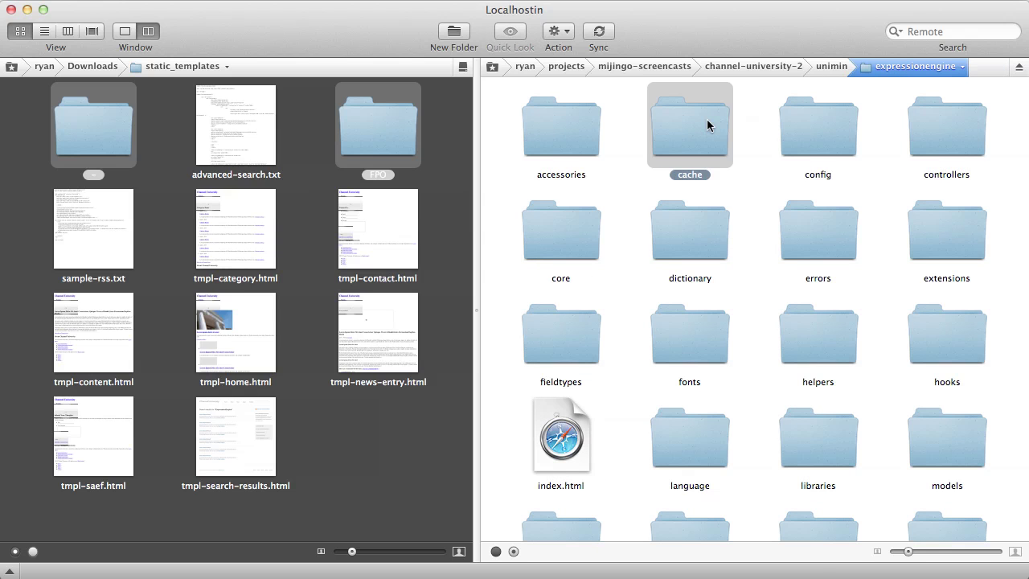
pyautogui.press('super+i')
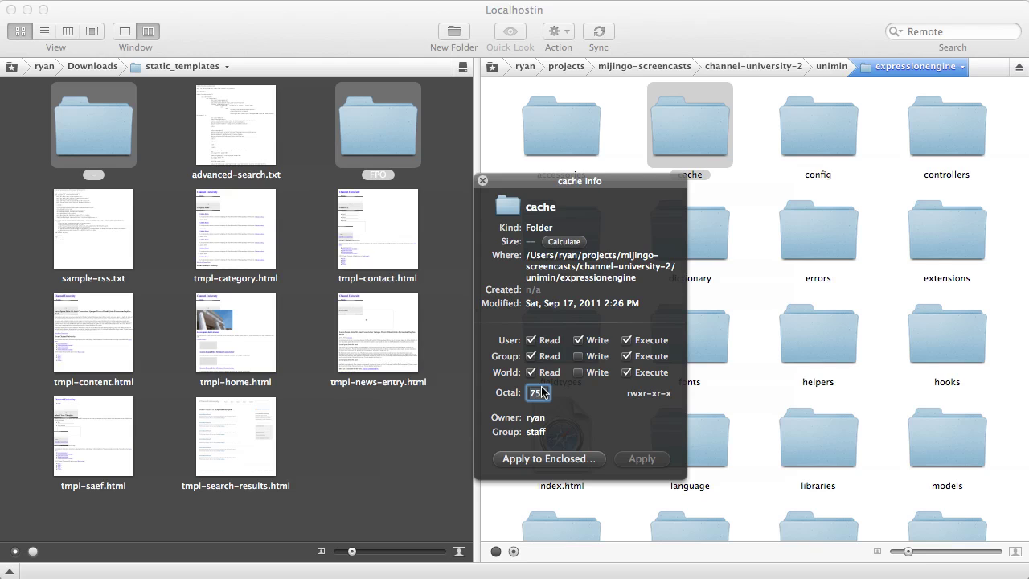
pyautogui.doubleClick(543, 392)
pyautogui.write('77')
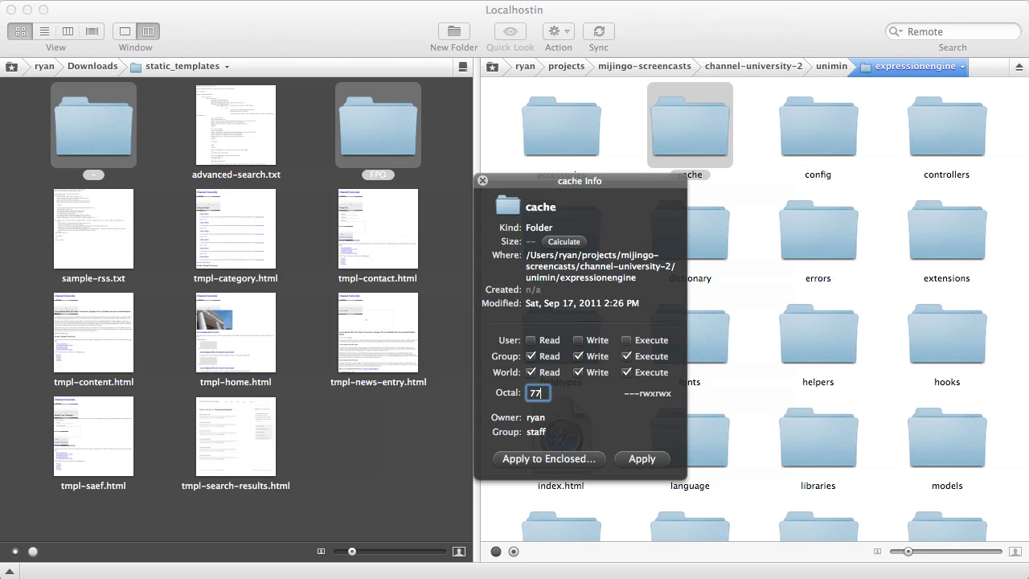
pyautogui.write('7')
pyautogui.click(637, 462)
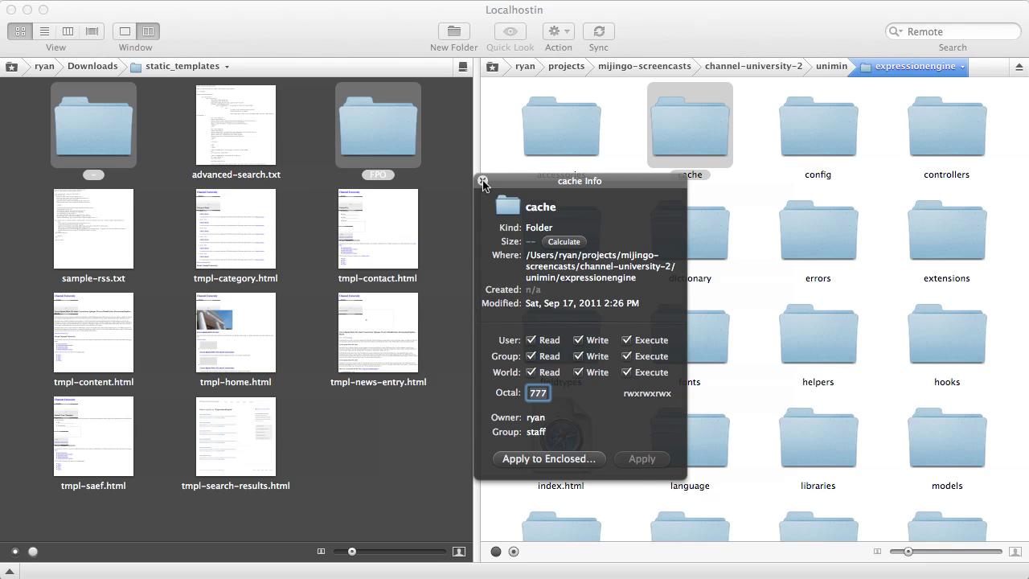
pyautogui.click(482, 181)
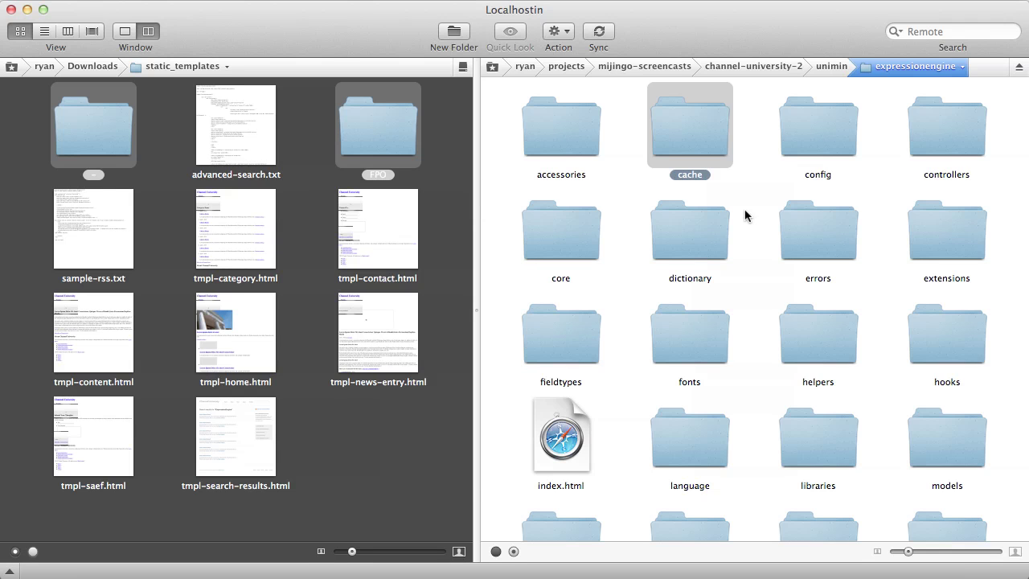
pyautogui.click(755, 178)
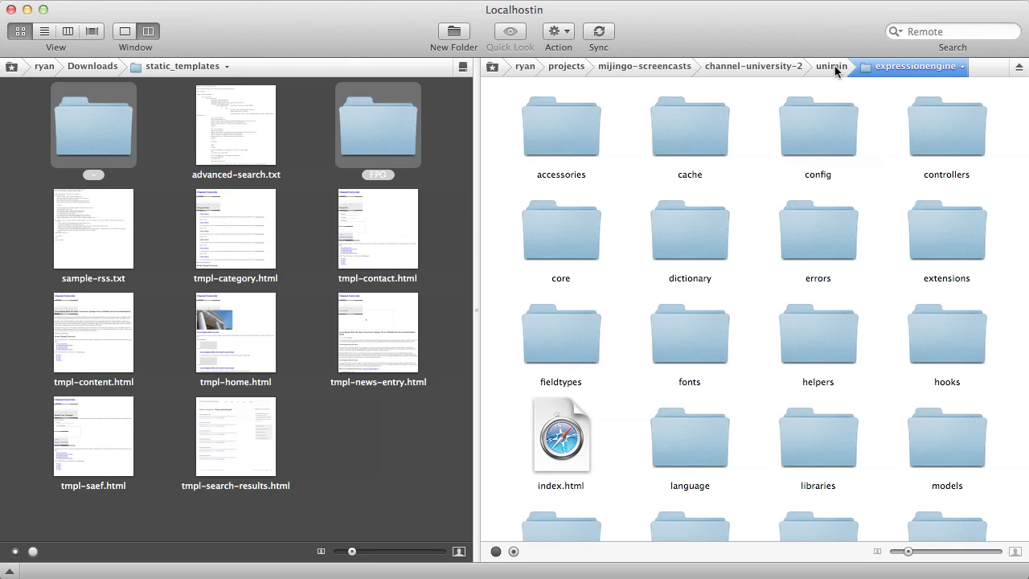
# - Give the uploads folder inside images/avatars 777 permissions
pyautogui.click(794, 66)
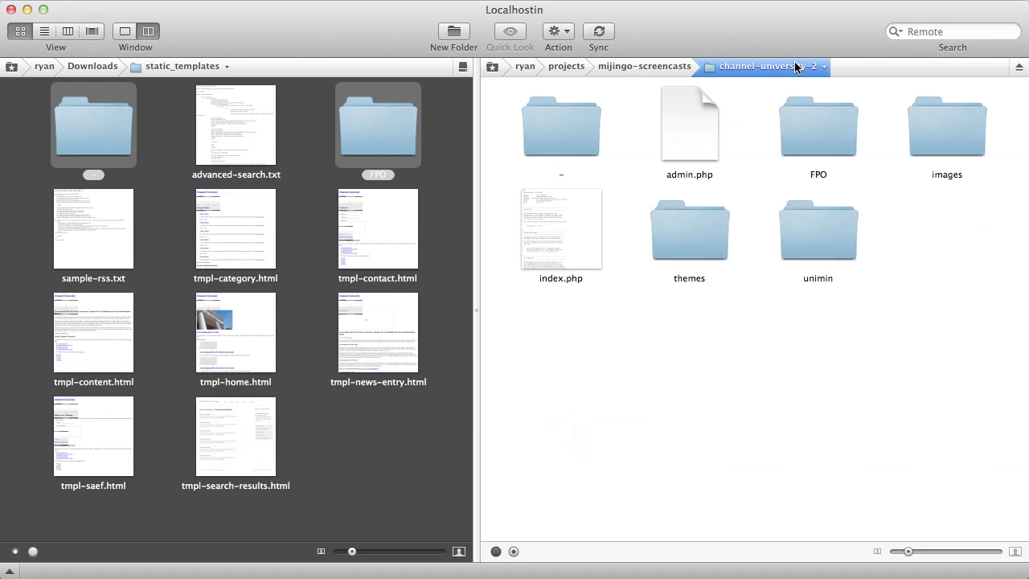
pyautogui.click(930, 141)
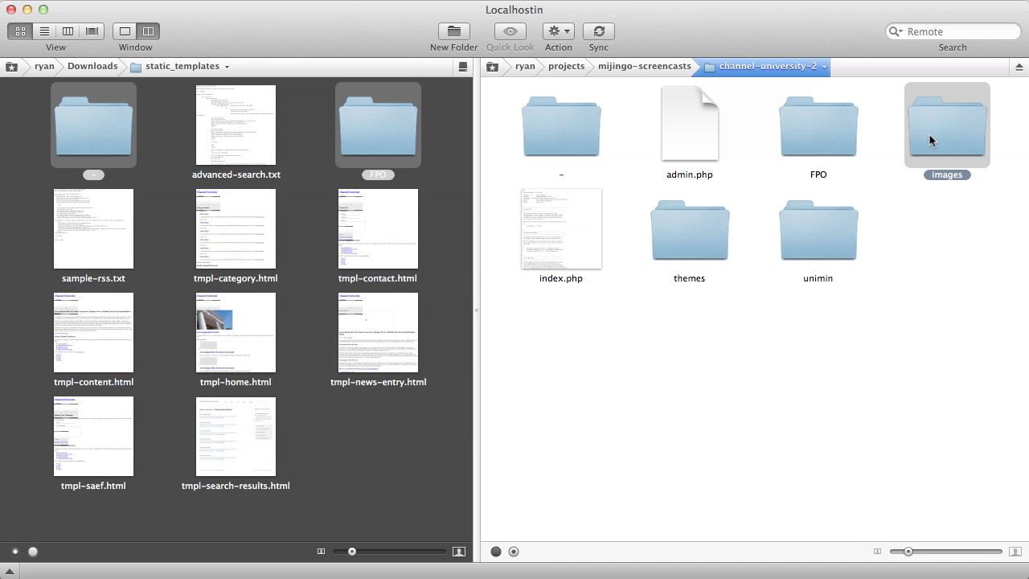
pyautogui.doubleClick(930, 141)
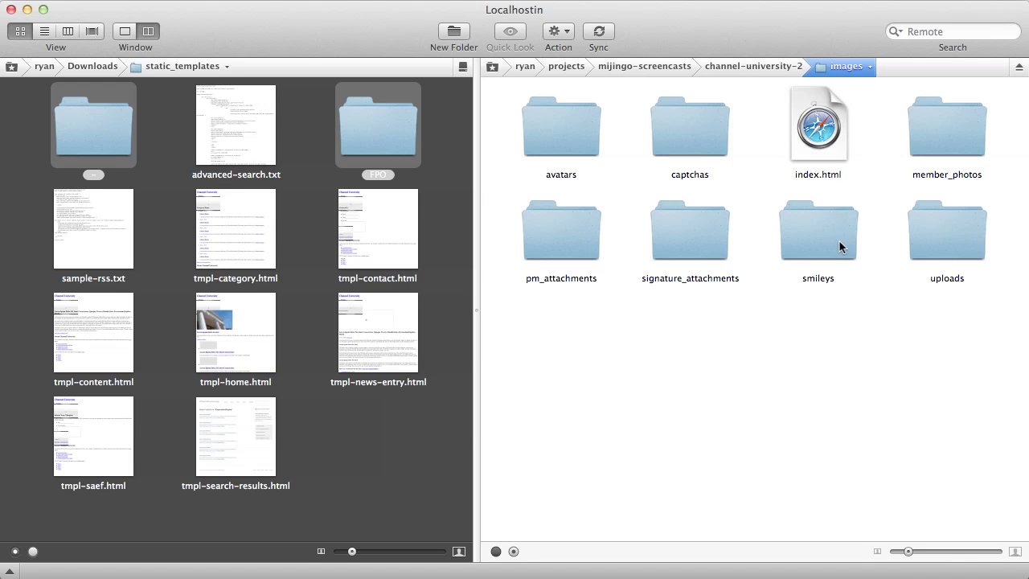
pyautogui.doubleClick(556, 114)
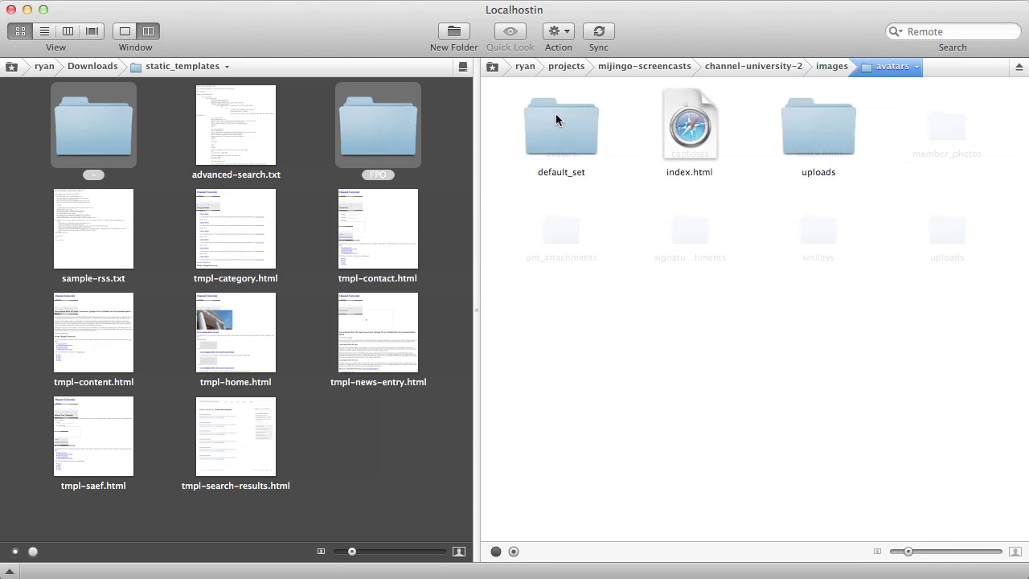
pyautogui.click(823, 131)
pyautogui.press('super+i')
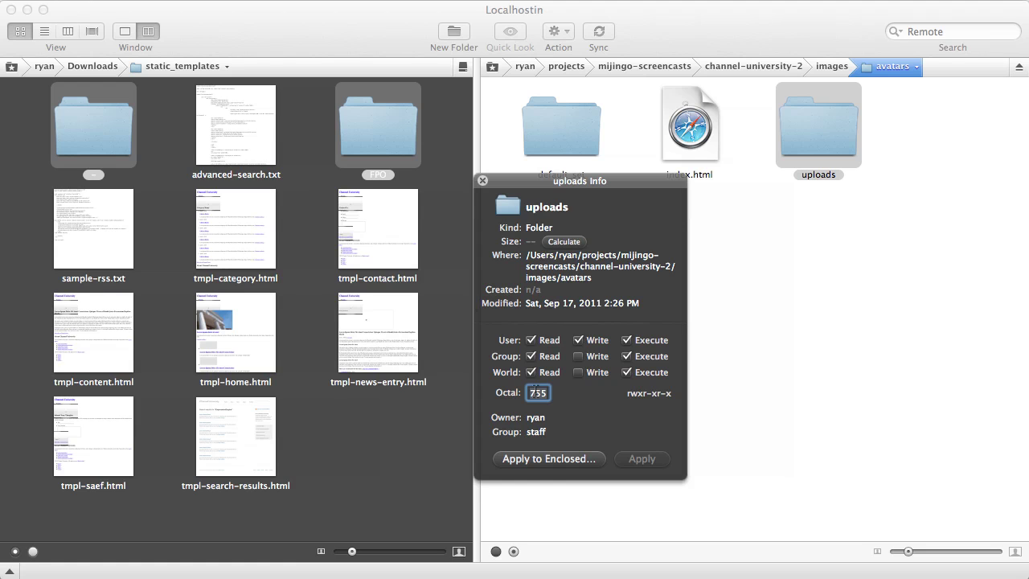
pyautogui.write('777')
pyautogui.click(651, 459)
pyautogui.click(513, 180)
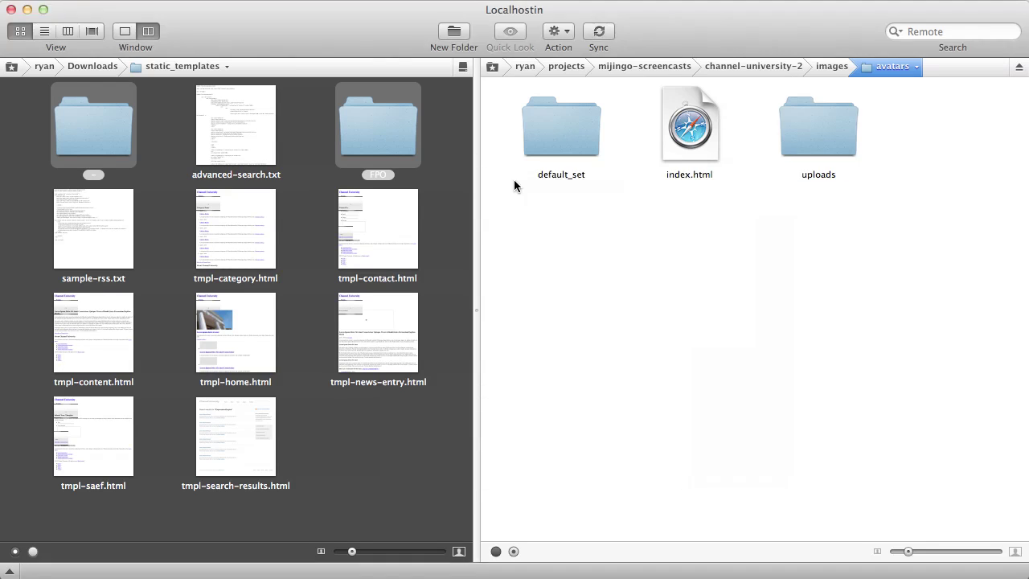
# - Set the captchas and member_photos folders to 777
pyautogui.click(829, 67)
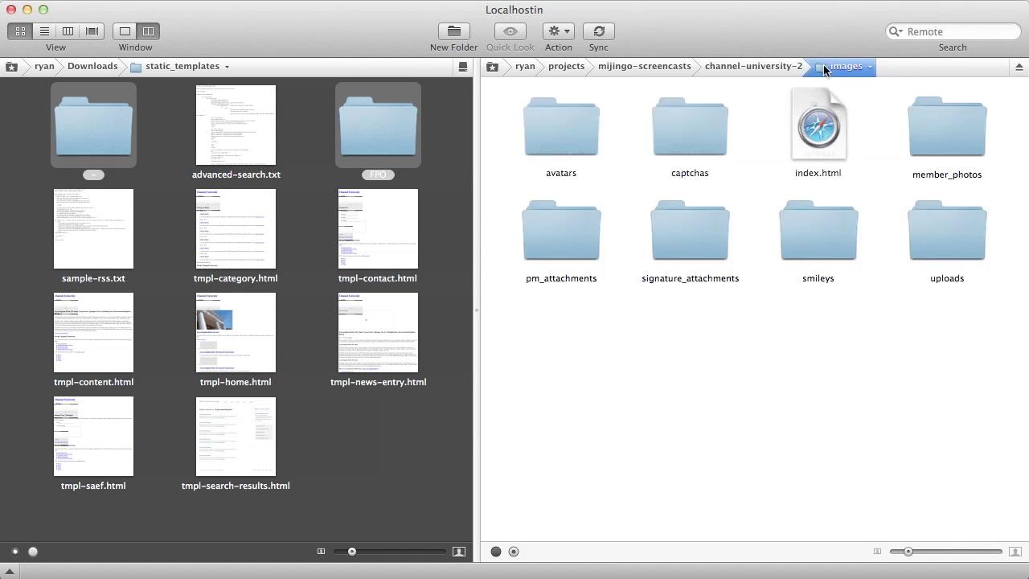
pyautogui.click(695, 123)
pyautogui.press('super+i')
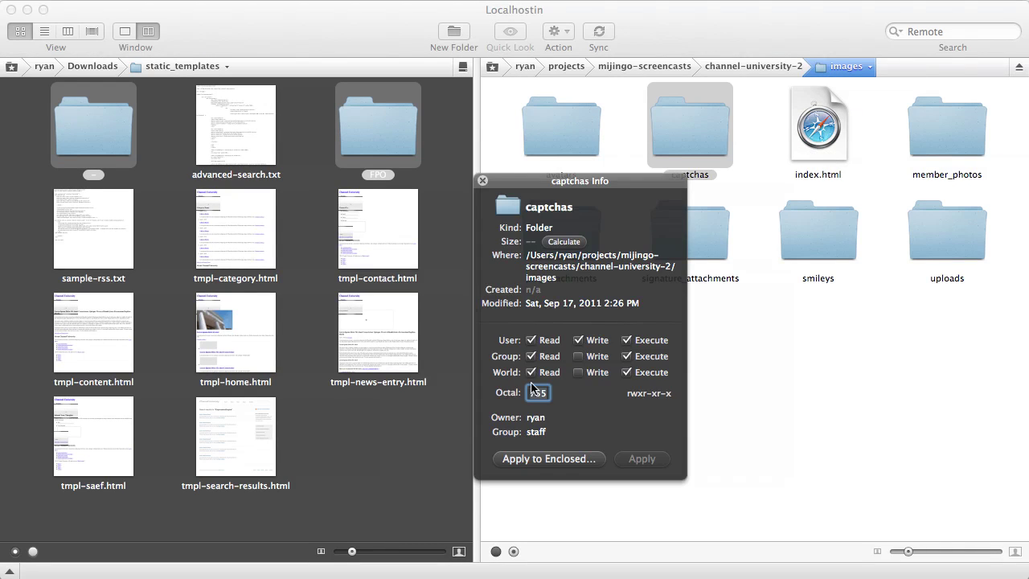
pyautogui.write('777')
pyautogui.press('super+w')
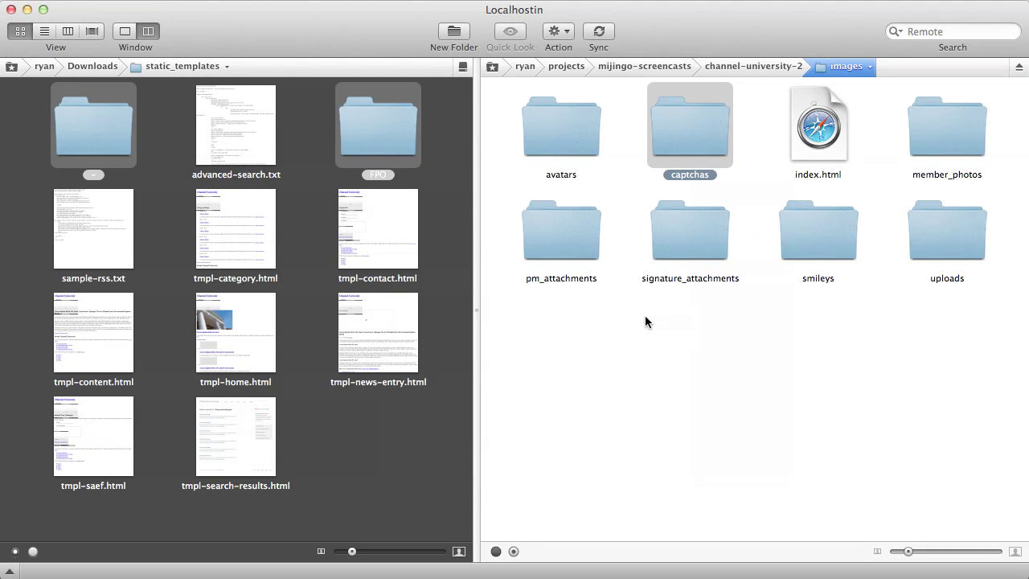
pyautogui.click(934, 131)
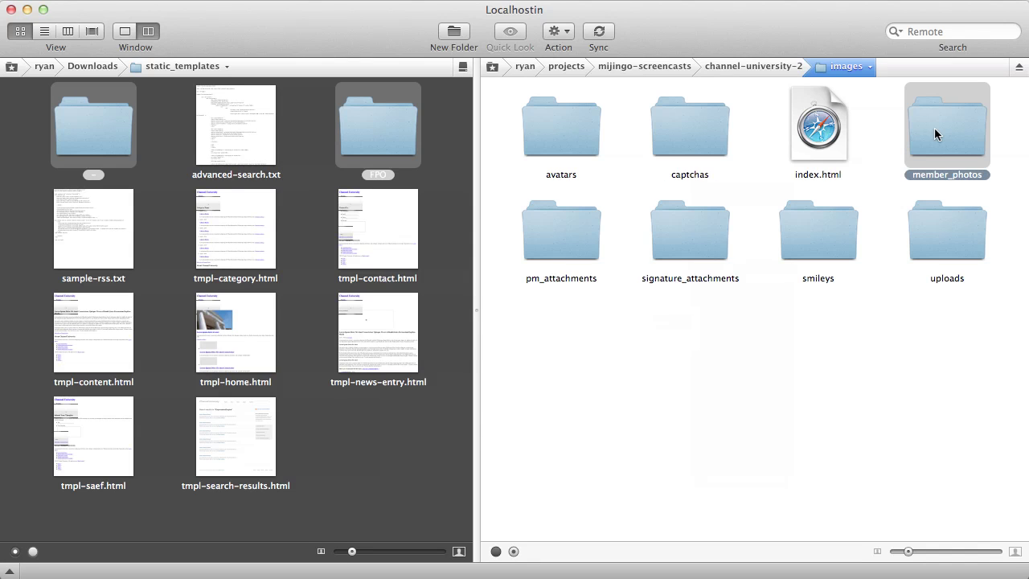
pyautogui.press('super+i')
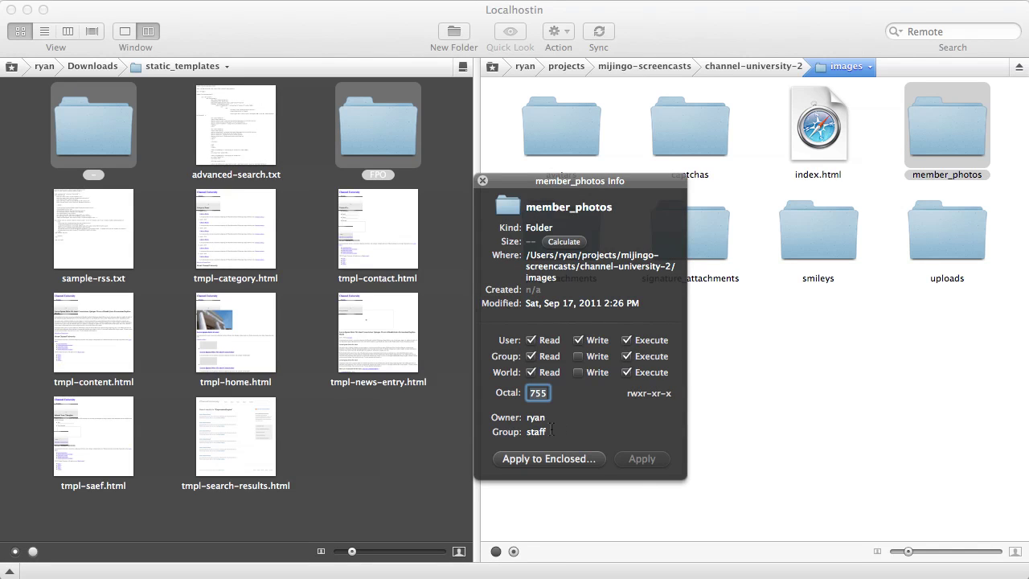
pyautogui.write('777')
pyautogui.click(643, 459)
pyautogui.click(483, 180)
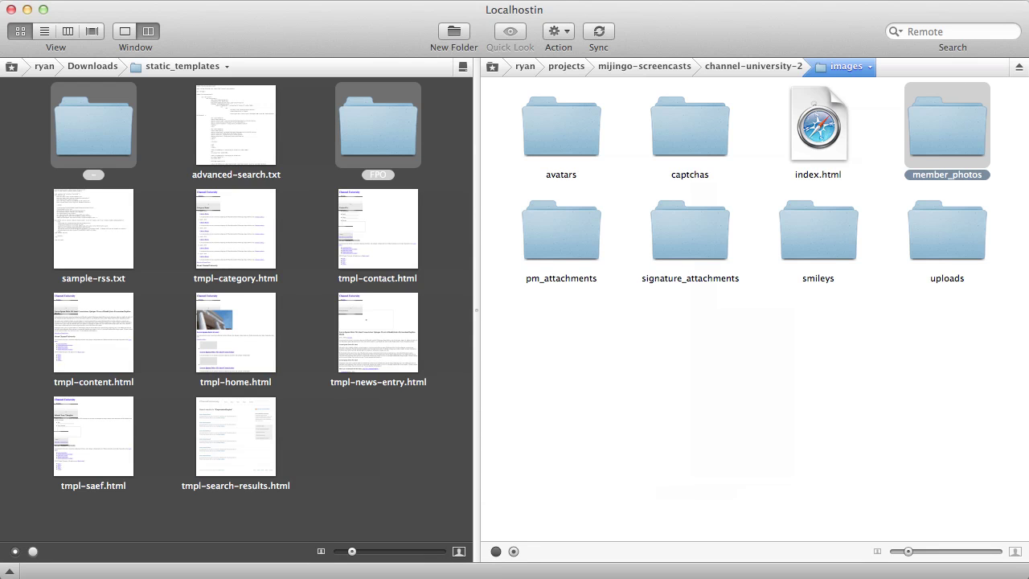
# - Set the pm_attachments and signature_attachments folders to 777
pyautogui.click(583, 247)
pyautogui.press('super+i')
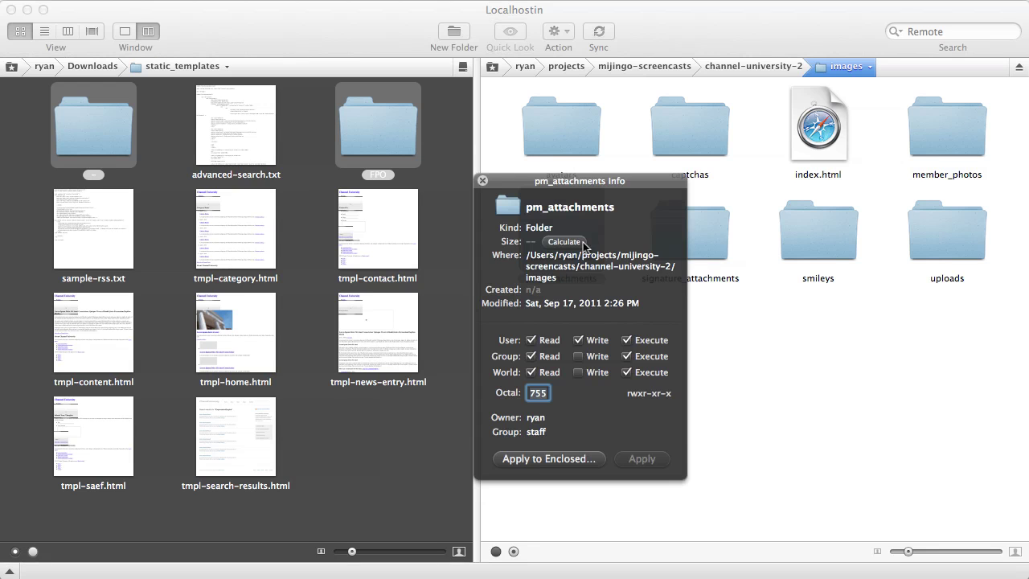
pyautogui.doubleClick(538, 392)
pyautogui.write('777')
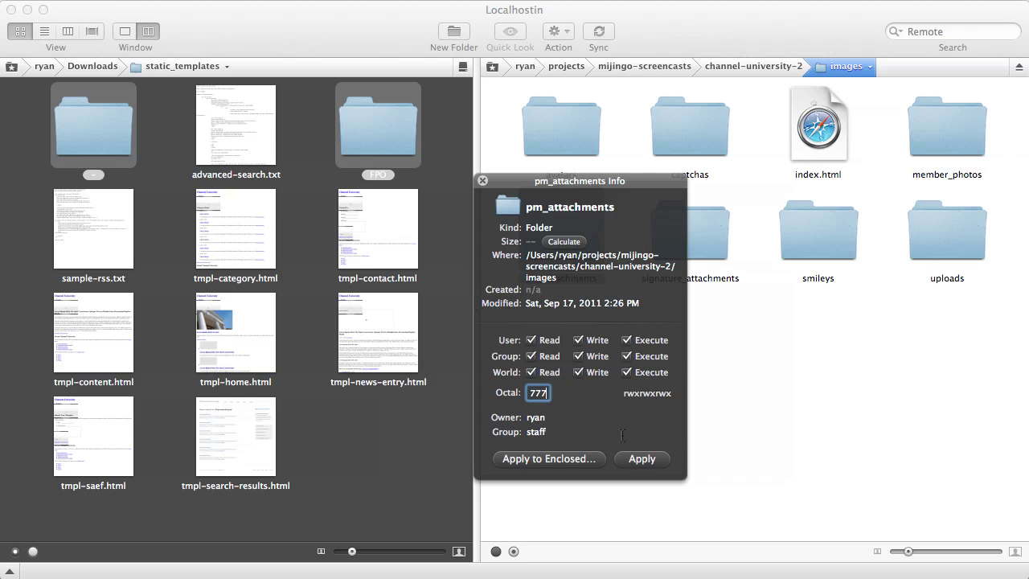
pyautogui.click(642, 459)
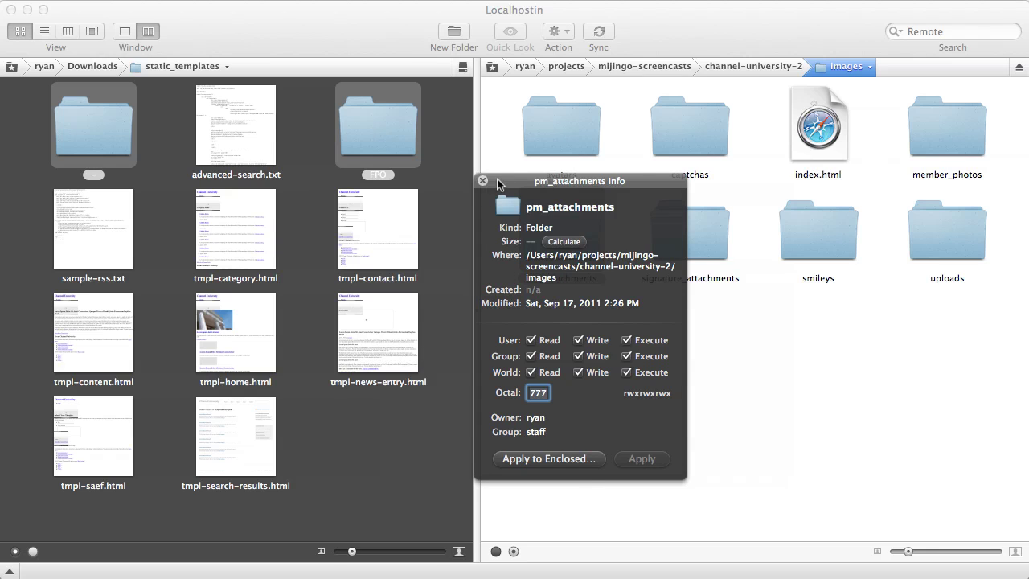
pyautogui.click(709, 220)
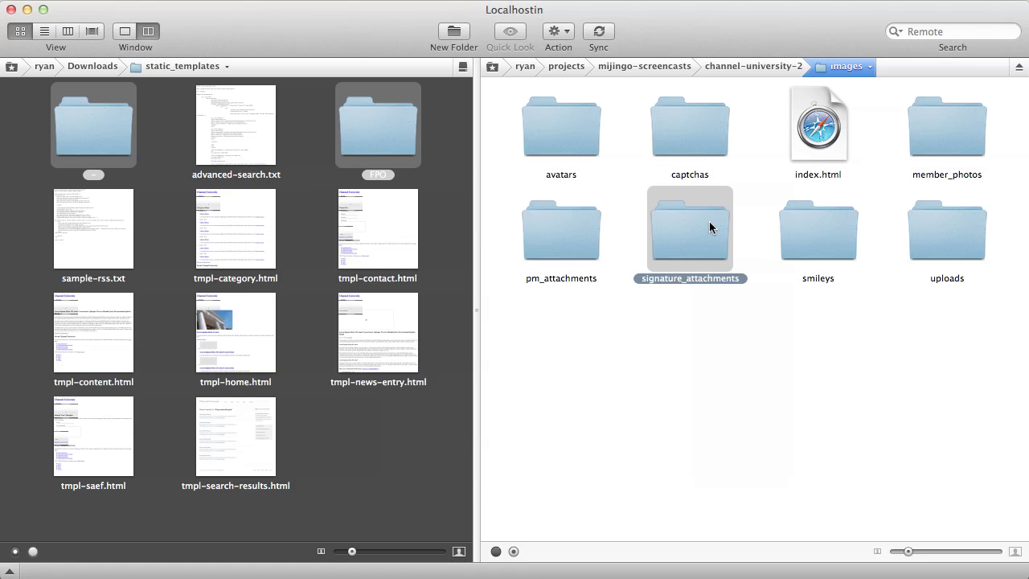
pyautogui.press('super+i')
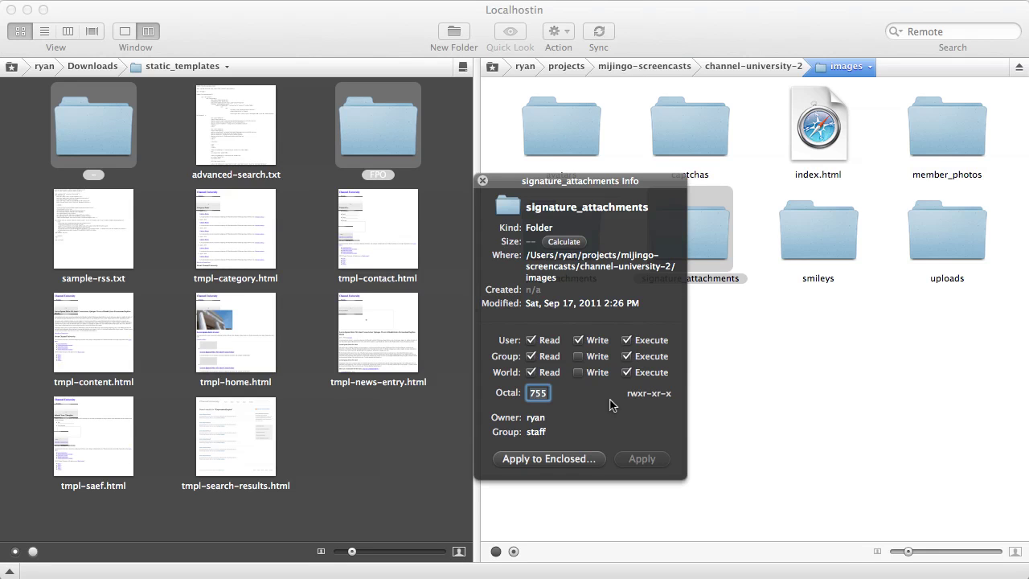
pyautogui.write('777')
pyautogui.click(659, 465)
pyautogui.click(483, 181)
# - Set the images uploads folder to 777
pyautogui.click(934, 235)
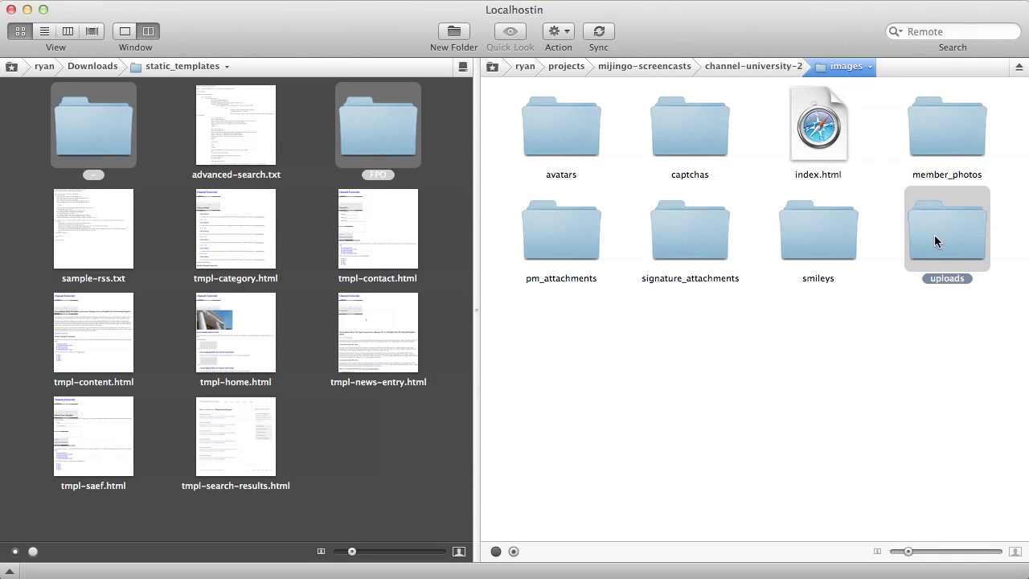
pyautogui.press('super+i')
pyautogui.write('777')
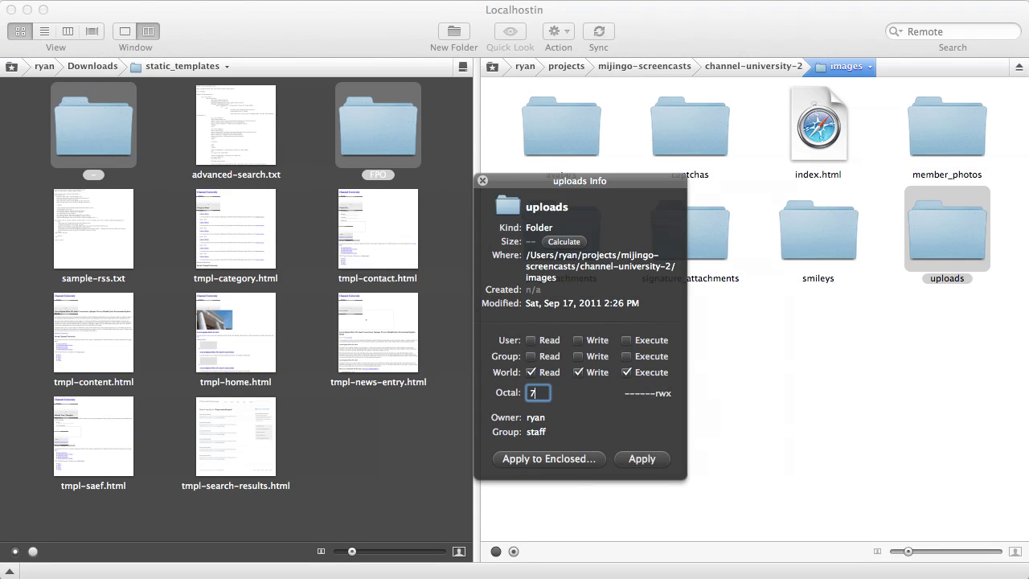
pyautogui.click(653, 458)
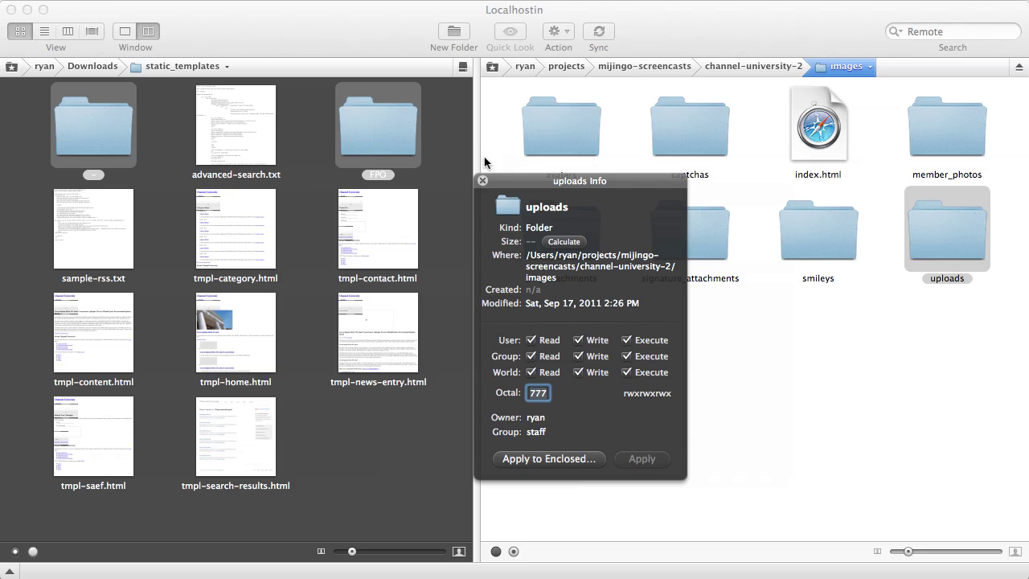
pyautogui.click(483, 181)
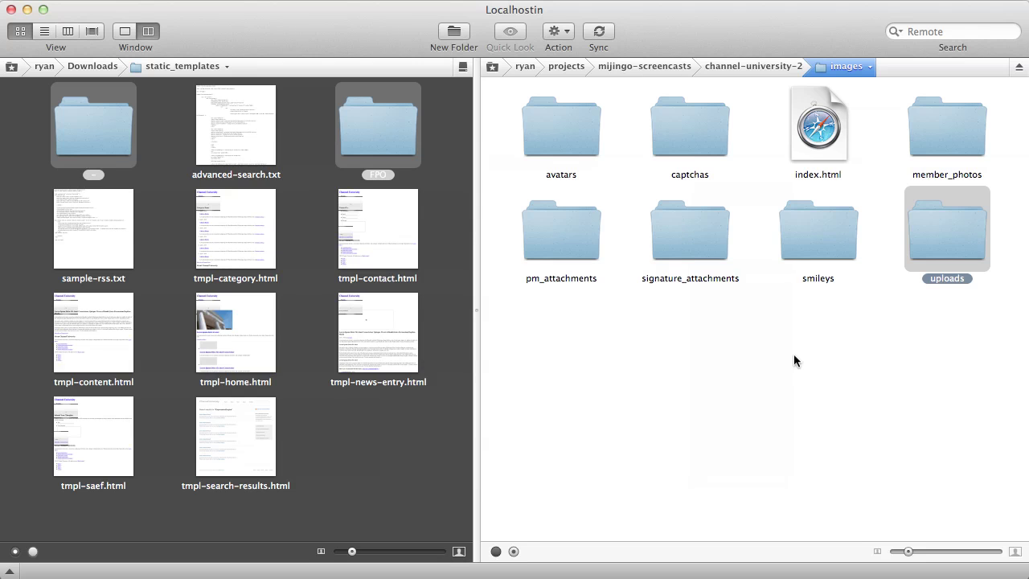
pyautogui.click(794, 354)
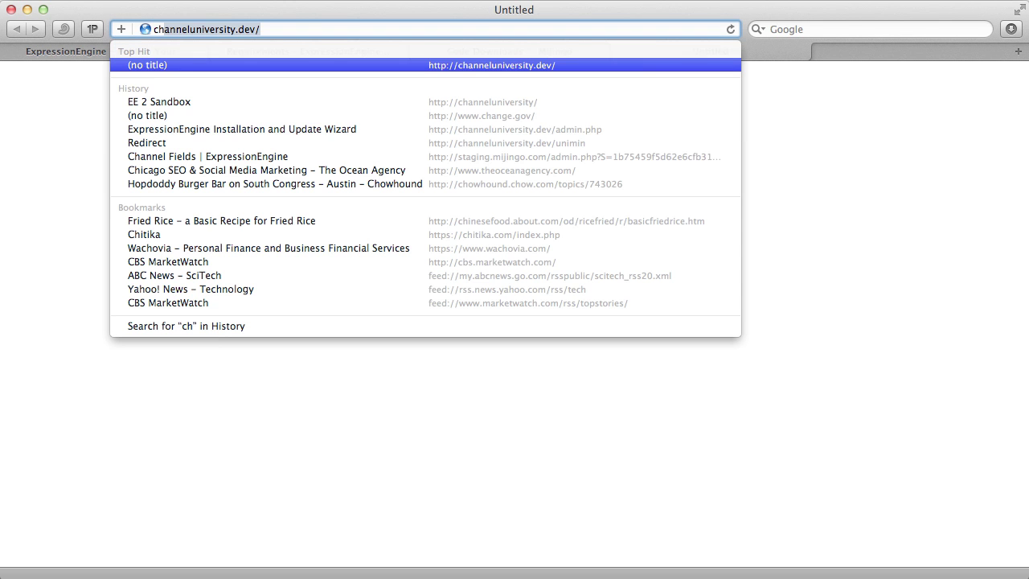
pyautogui.press('BackSpace')
pyautogui.press('BackSpace')
pyautogui.press('BackSpace')
pyautogui.write('http://cha')
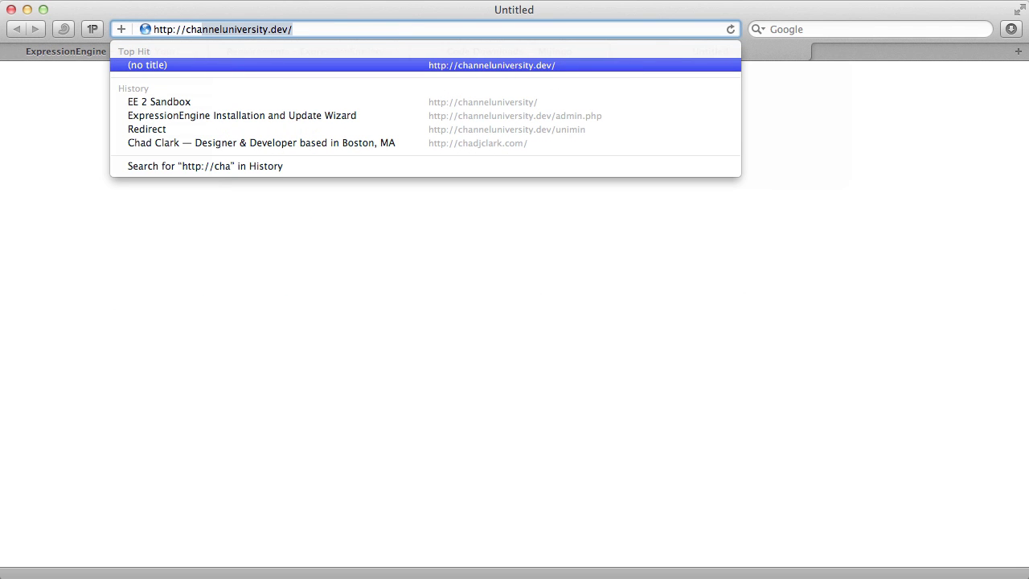
pyautogui.press('Right')
pyautogui.write('unimin')
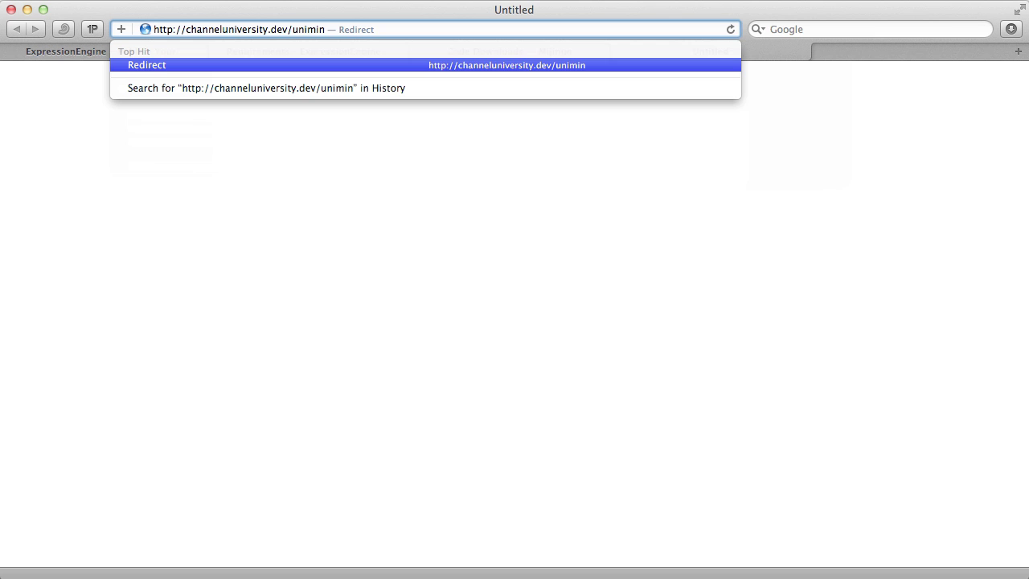
pyautogui.press('Return')
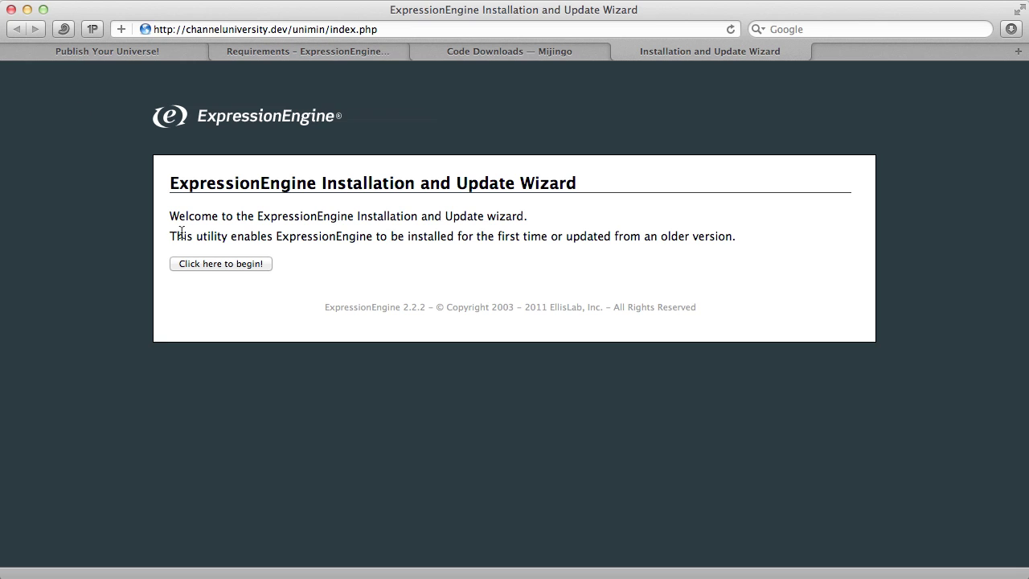
# - Begin the wizard and choose to install a brand new copy of ExpressionEngine
pyautogui.click(246, 264)
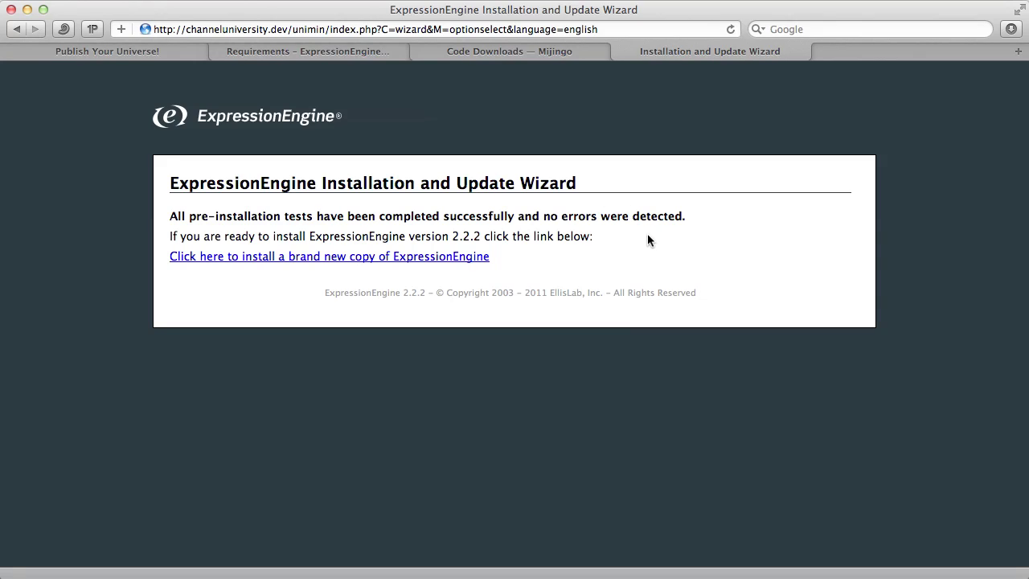
pyautogui.click(274, 257)
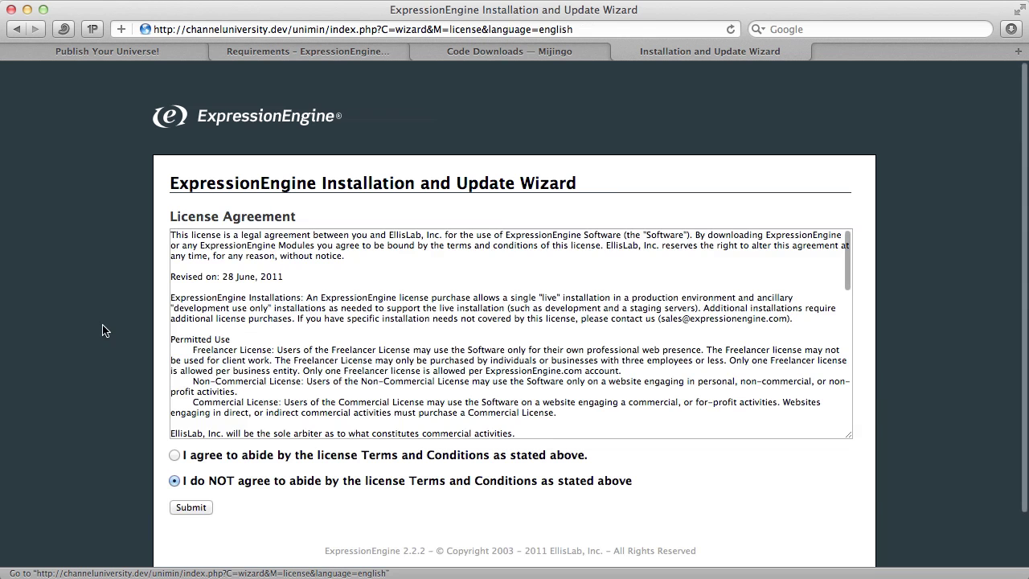
# - Accept the license agreement and review the license number, index page and site URL fields
pyautogui.click(174, 456)
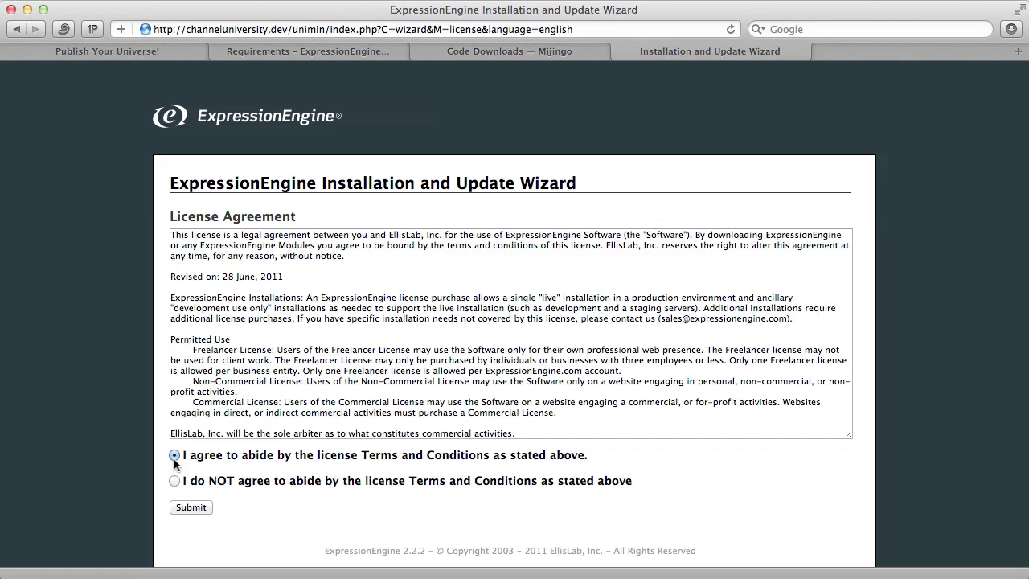
pyautogui.click(191, 507)
pyautogui.scroll(-3, 92, 418)
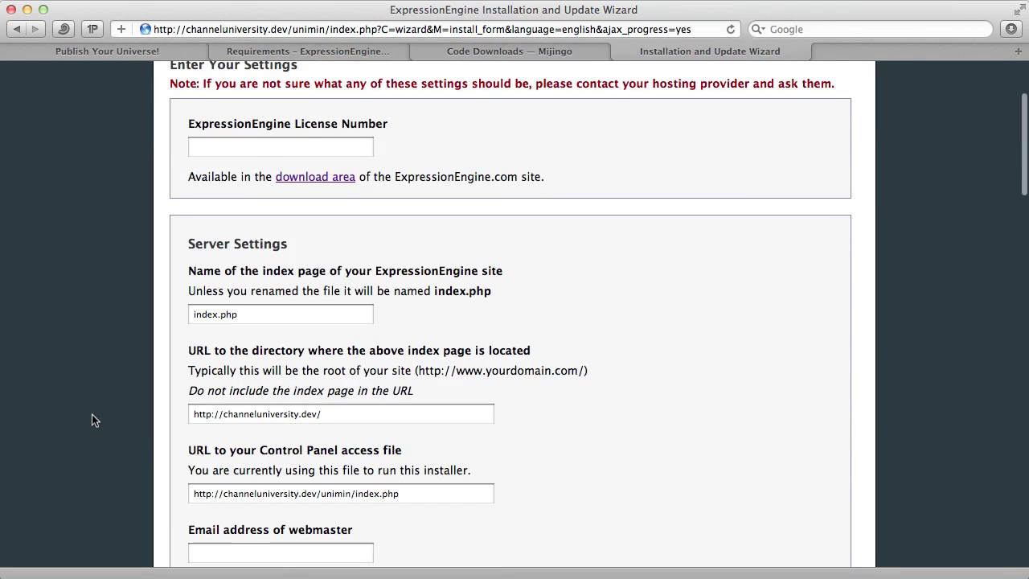
pyautogui.click(268, 142)
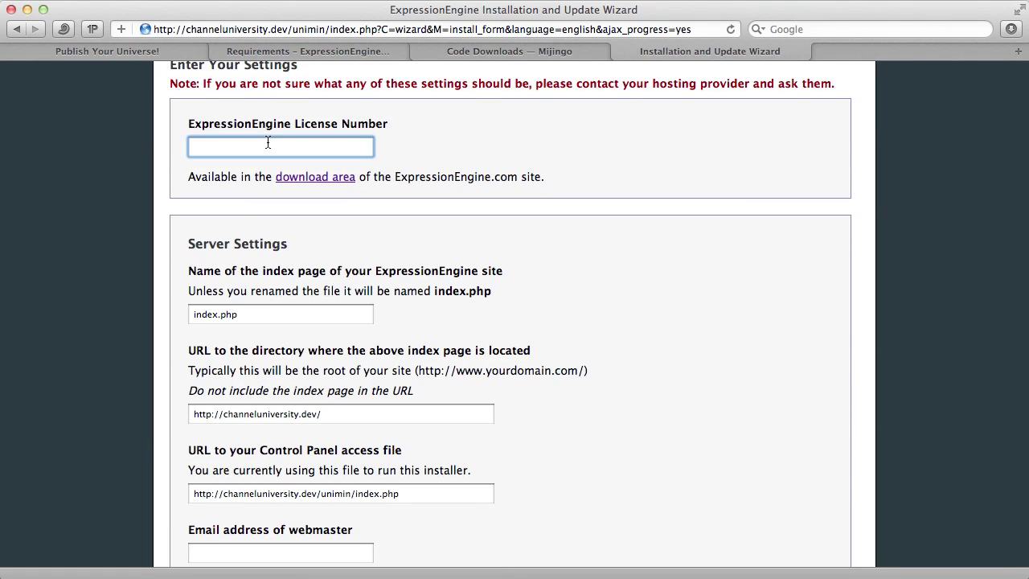
pyautogui.click(293, 315)
pyautogui.scroll(-4, 536, 349)
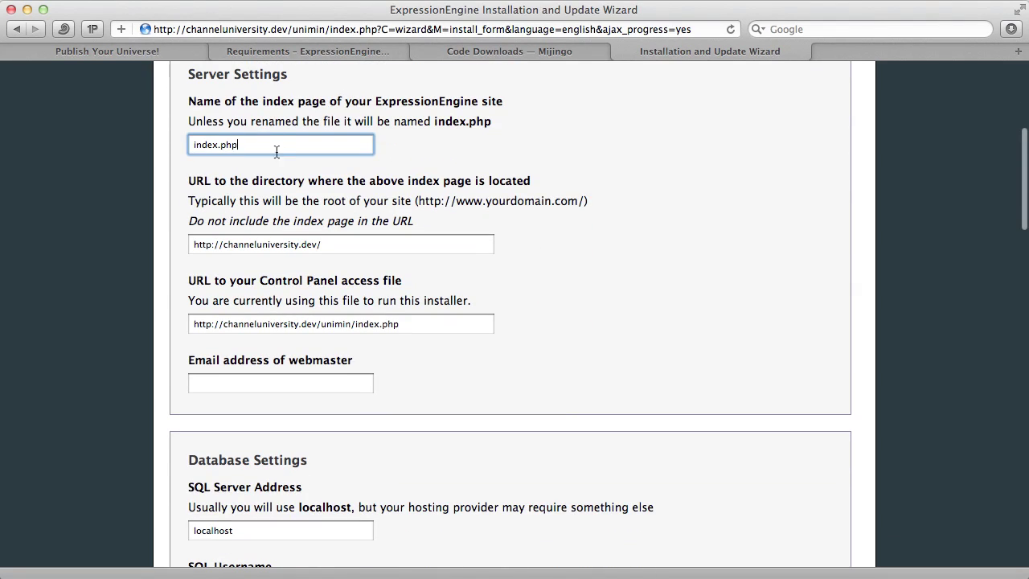
pyautogui.click(340, 249)
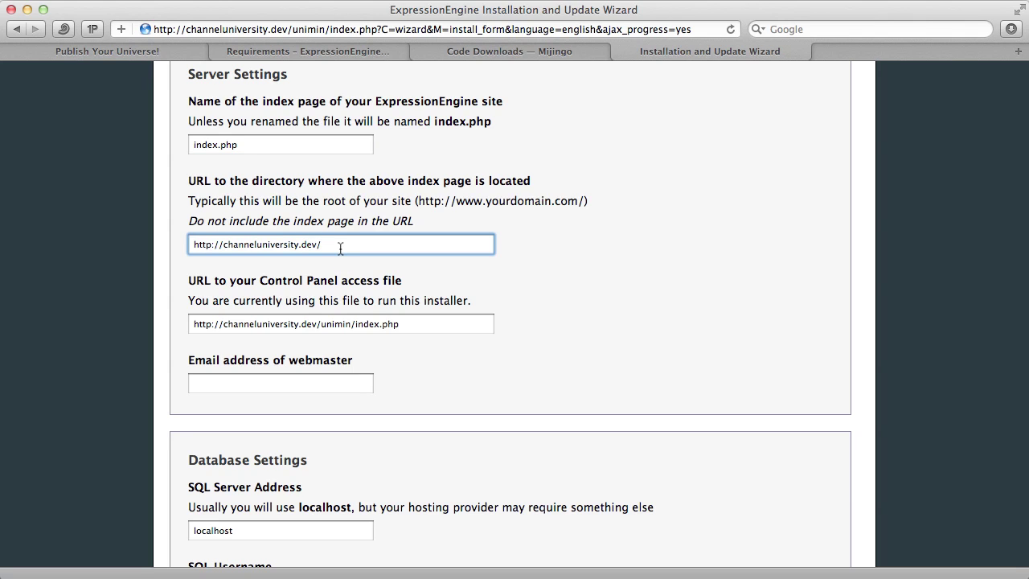
pyautogui.click(423, 331)
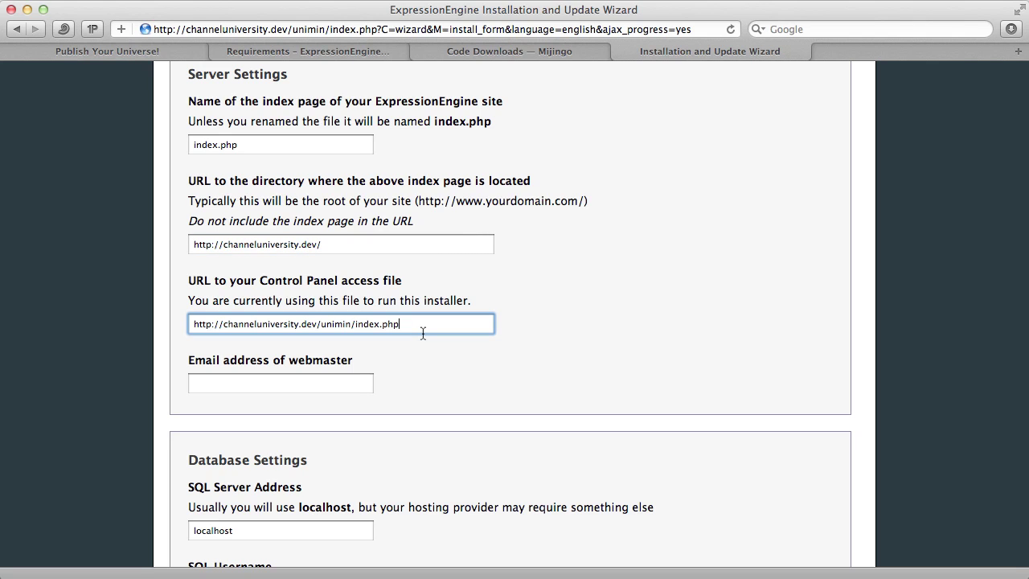
# - Enter the webmaster's e-mail address in the settings form
pyautogui.click(356, 380)
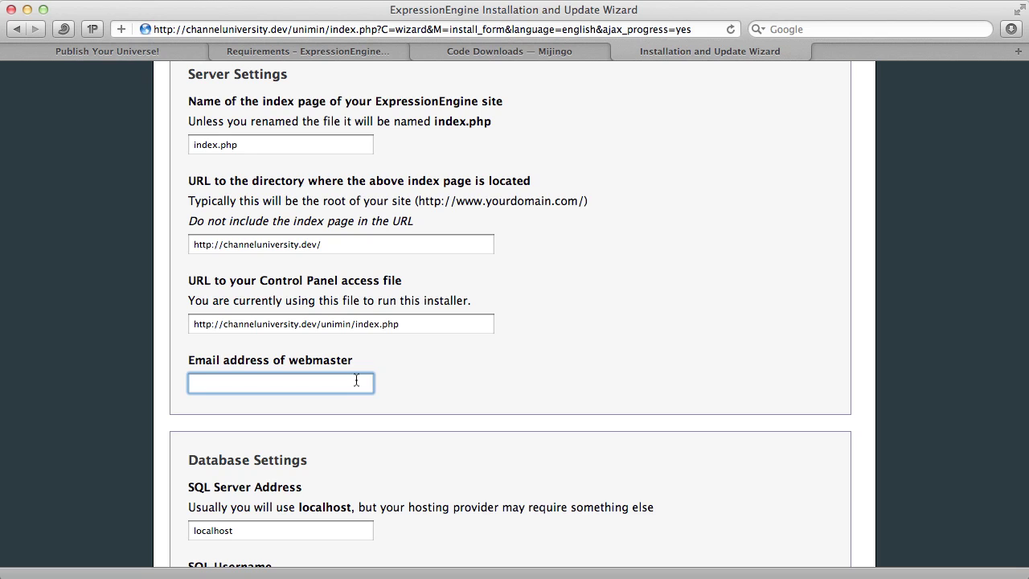
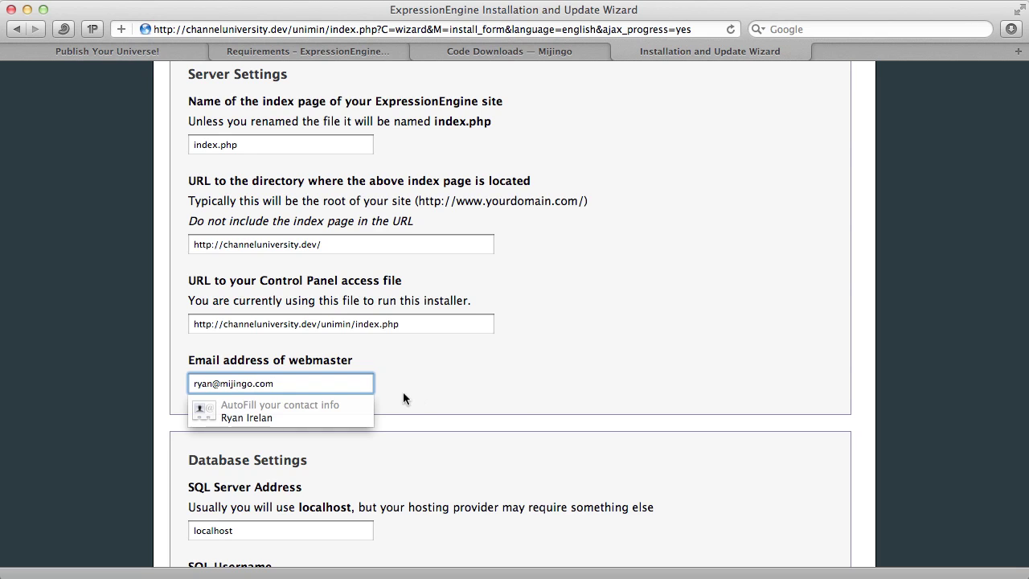
pyautogui.scroll(-3, 406, 394)
pyautogui.click(416, 401)
# - Enter SQL username root, the SQL password, and database name channelu
pyautogui.scroll(-5, 416, 401)
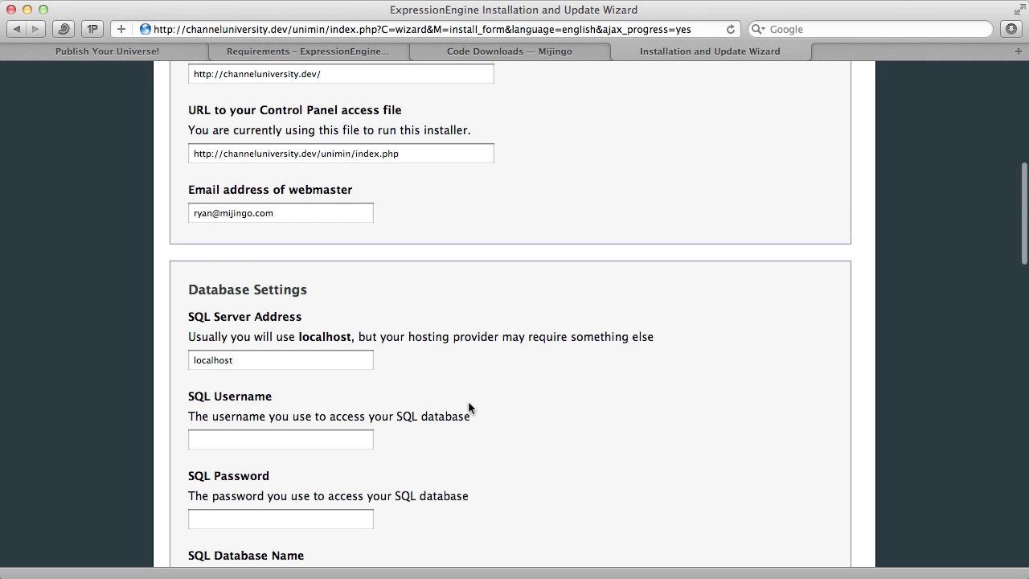
pyautogui.scroll(-4, 468, 400)
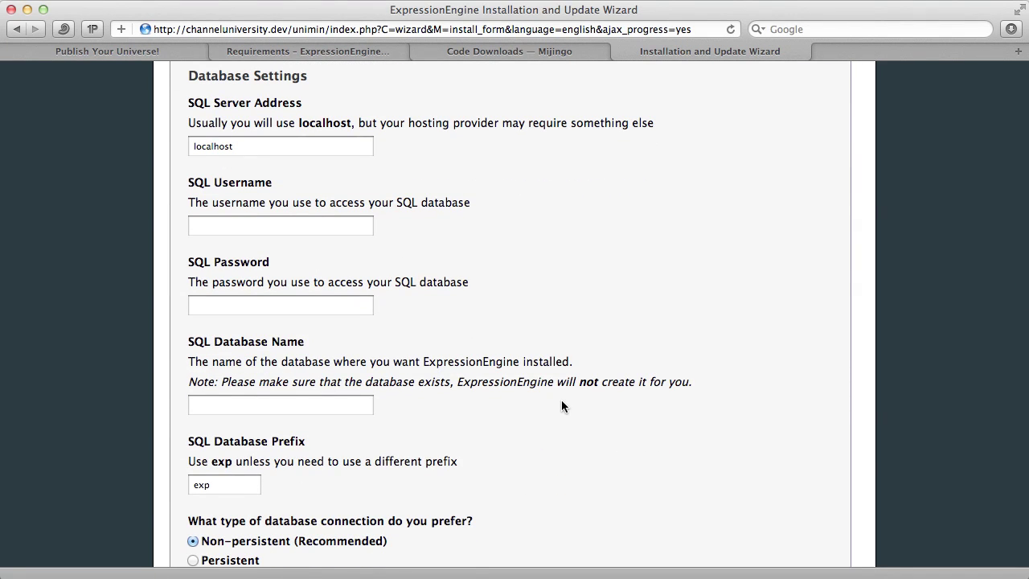
pyautogui.doubleClick(241, 152)
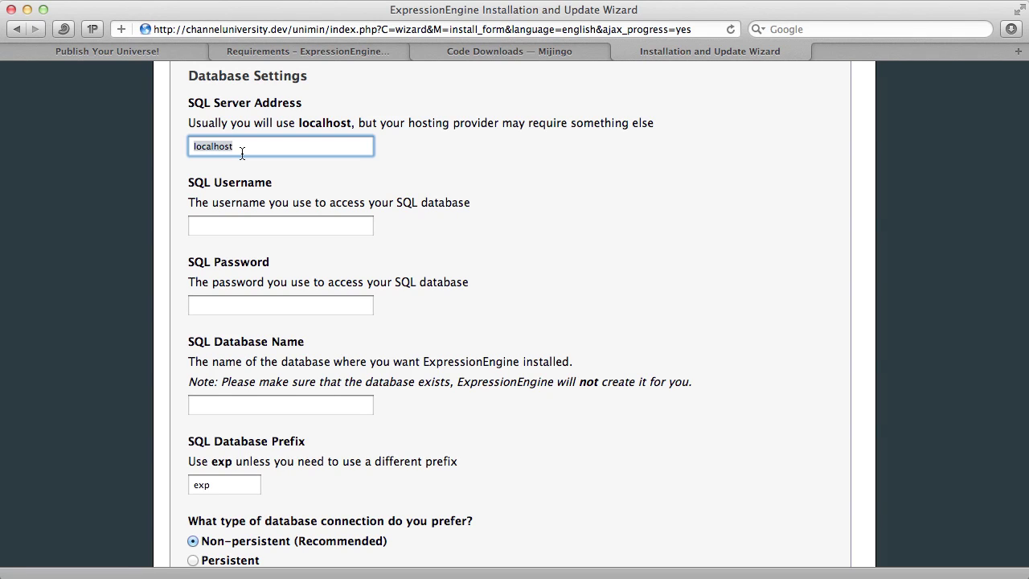
pyautogui.click(253, 226)
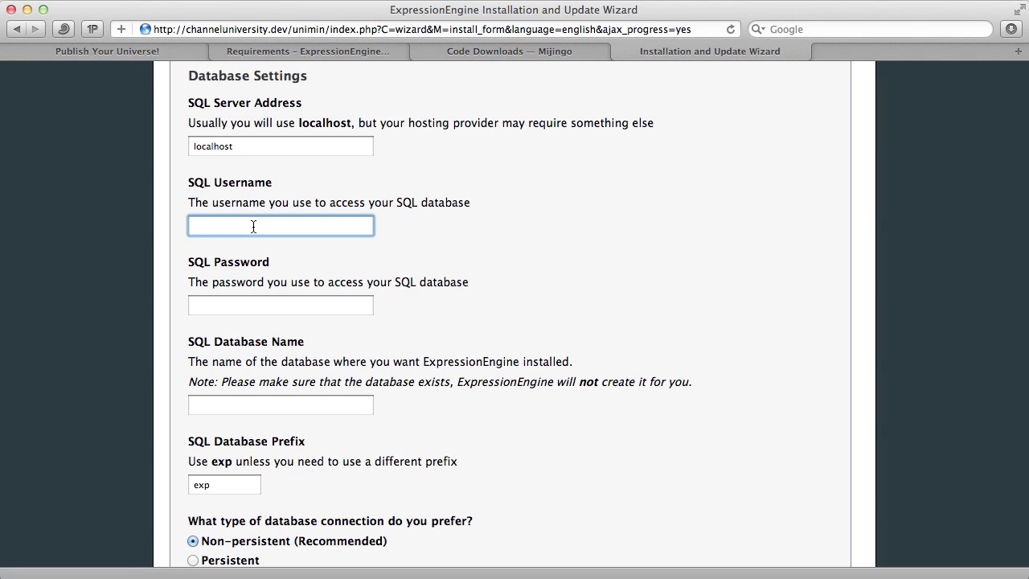
pyautogui.write('root')
pyautogui.press('Tab')
pyautogui.write('root')
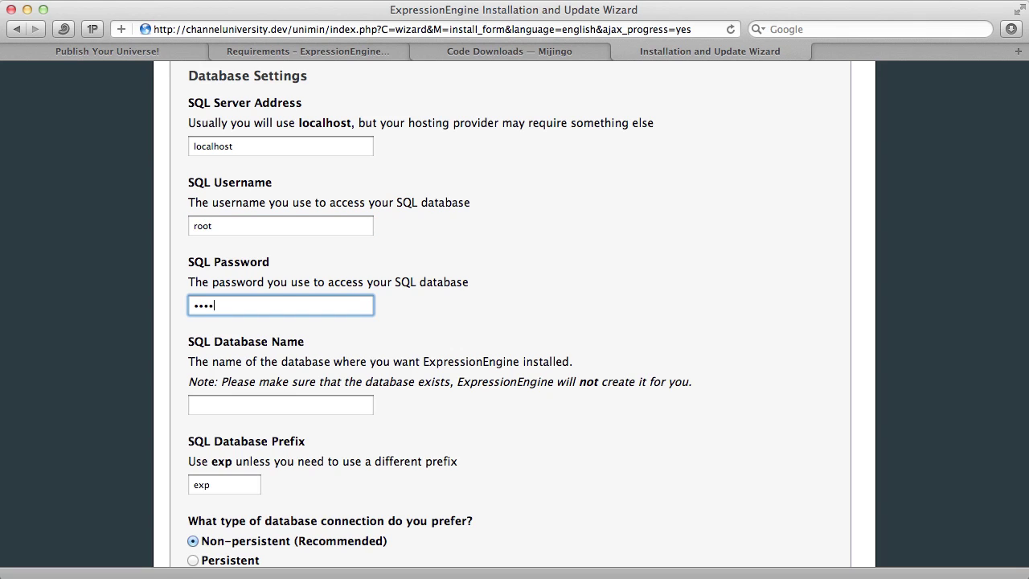
pyautogui.press('Tab')
pyautogui.write('cha')
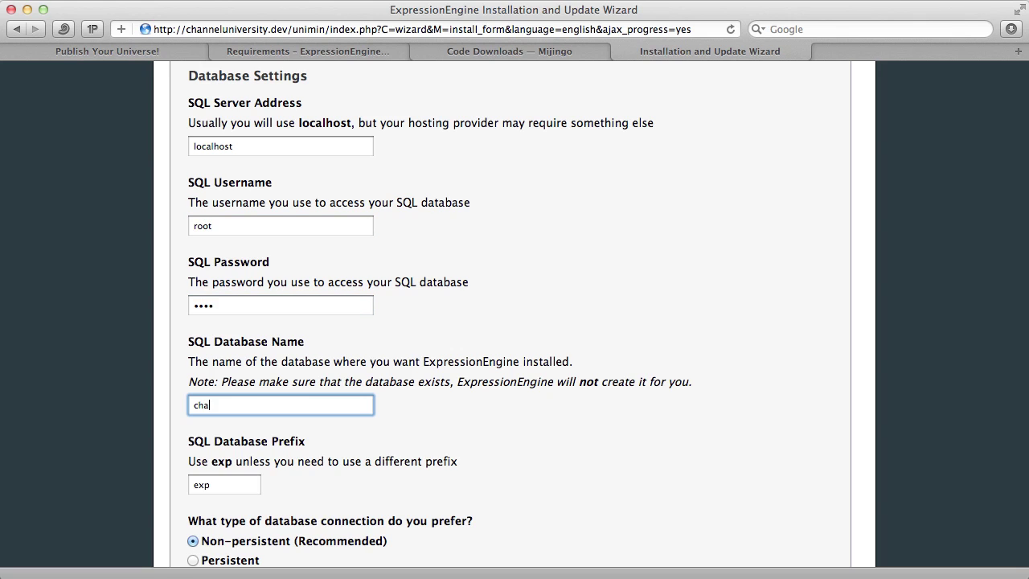
pyautogui.write('nnelu')
# - Leave the table prefix at its default exp
pyautogui.scroll(-5, 401, 249)
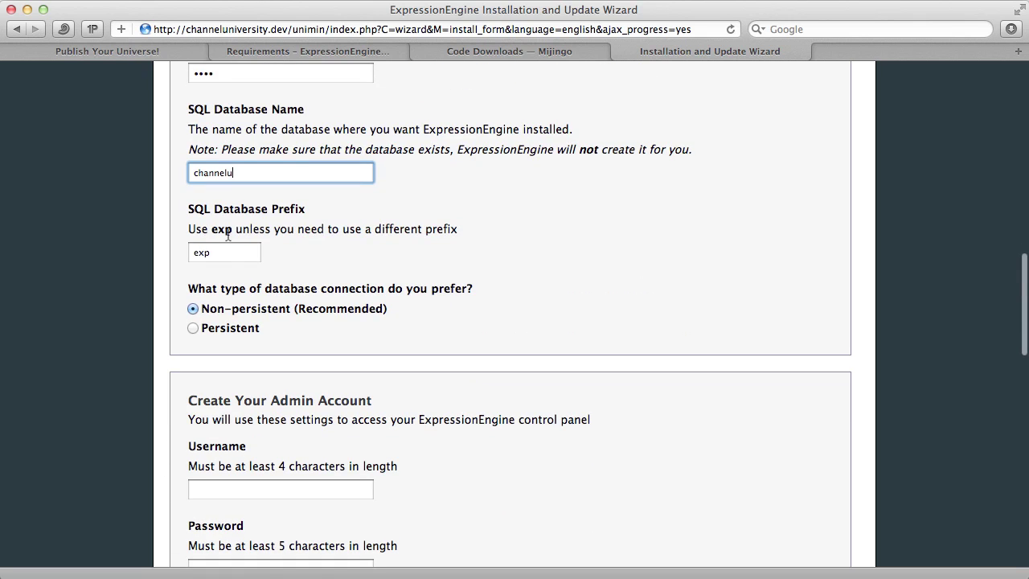
pyautogui.doubleClick(224, 259)
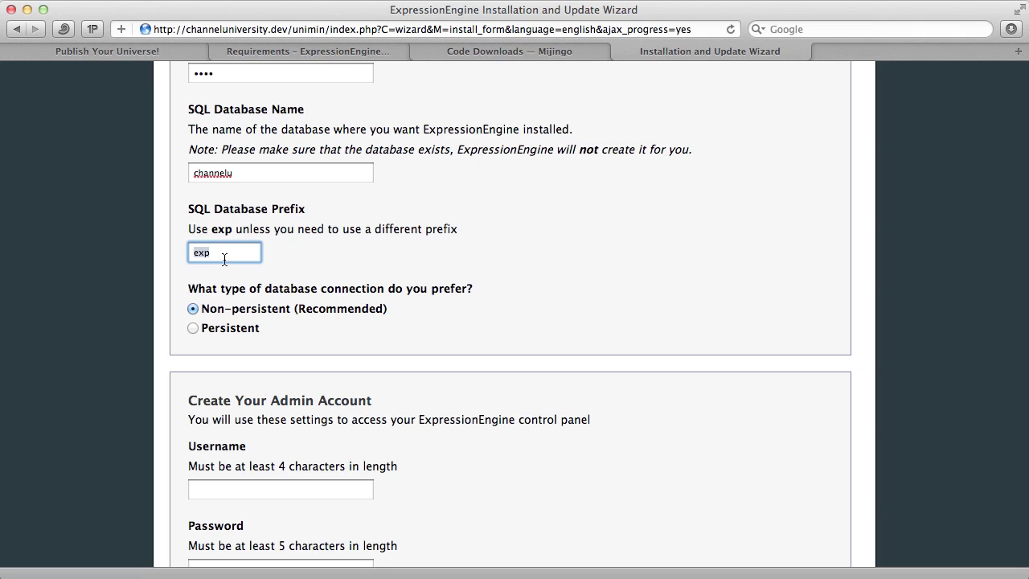
pyautogui.doubleClick(223, 259)
pyautogui.scroll(-5, 579, 285)
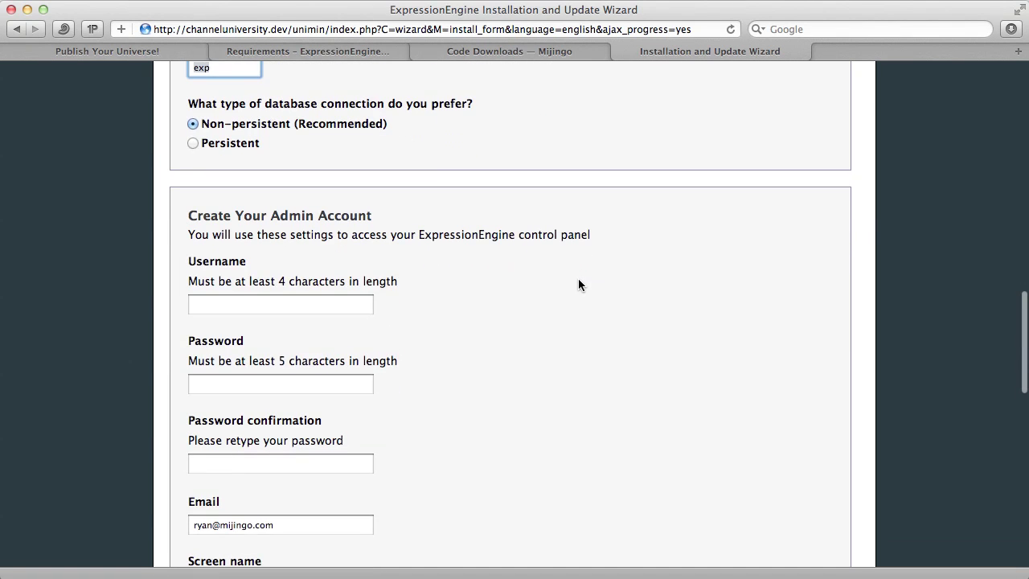
# - Create admin username 'admin' and enter its password twice to confirm it
pyautogui.scroll(-4, 579, 285)
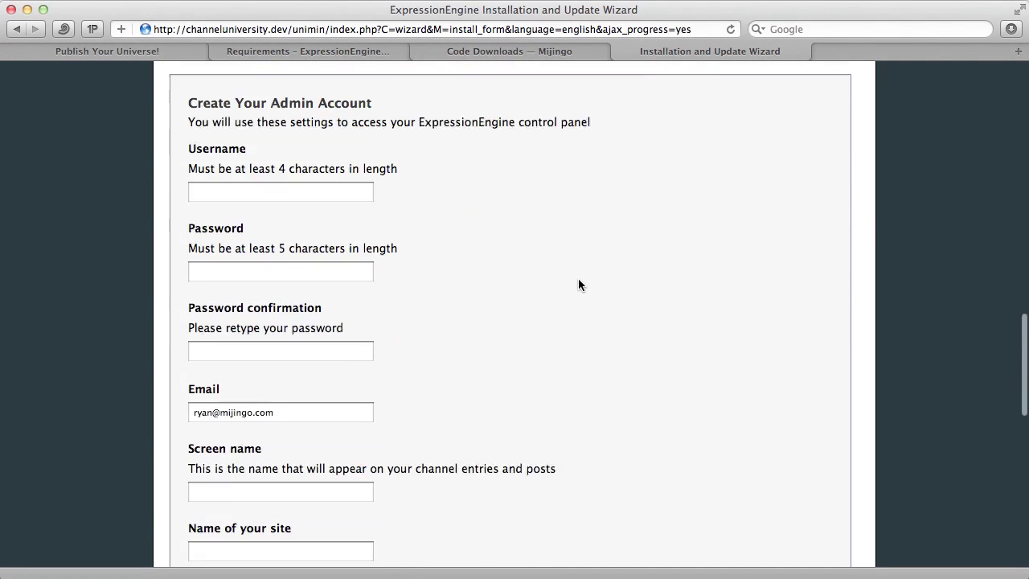
pyautogui.click(294, 166)
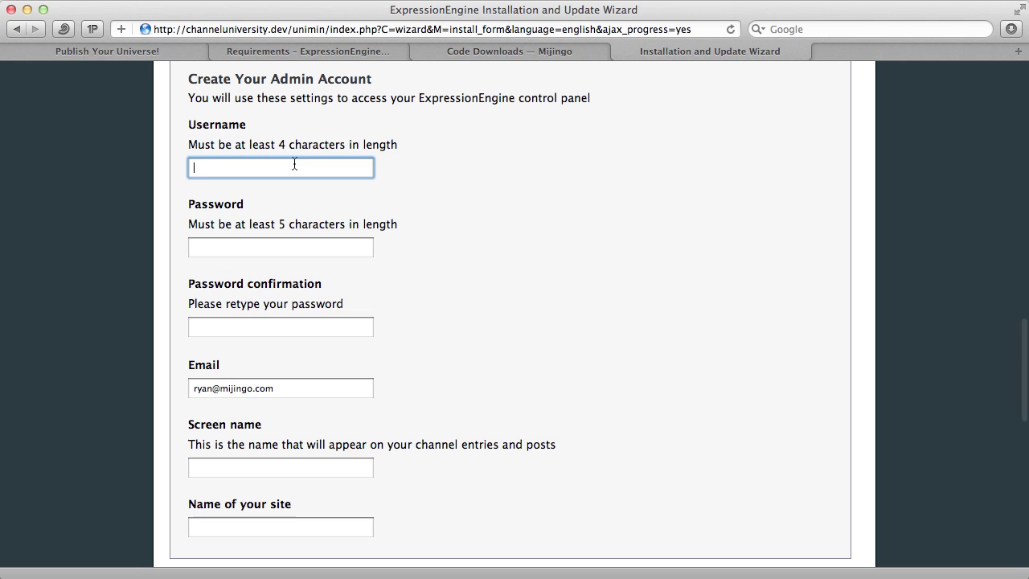
pyautogui.write('admin')
pyautogui.click(281, 246)
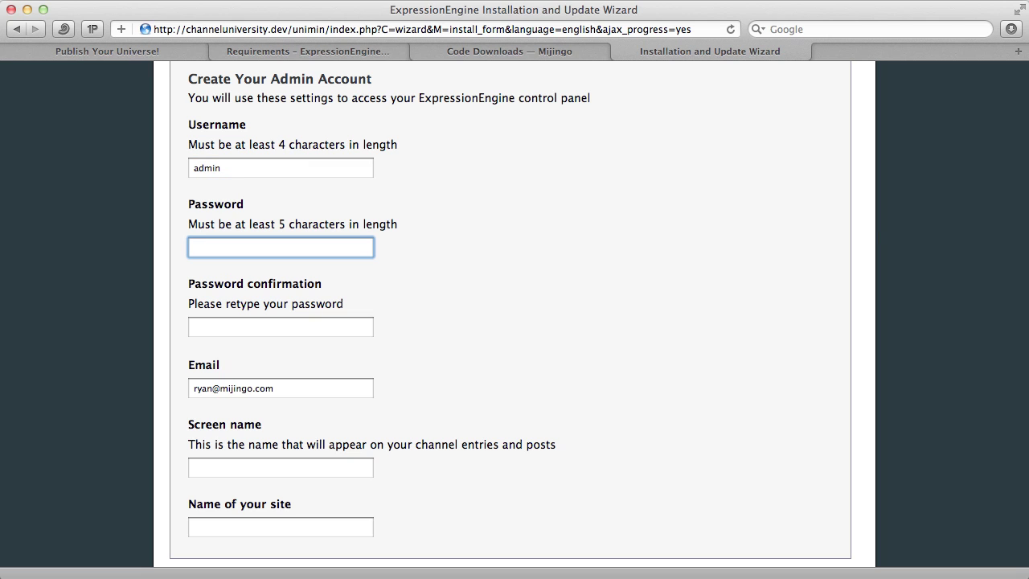
pyautogui.write('password')
pyautogui.press('Tab')
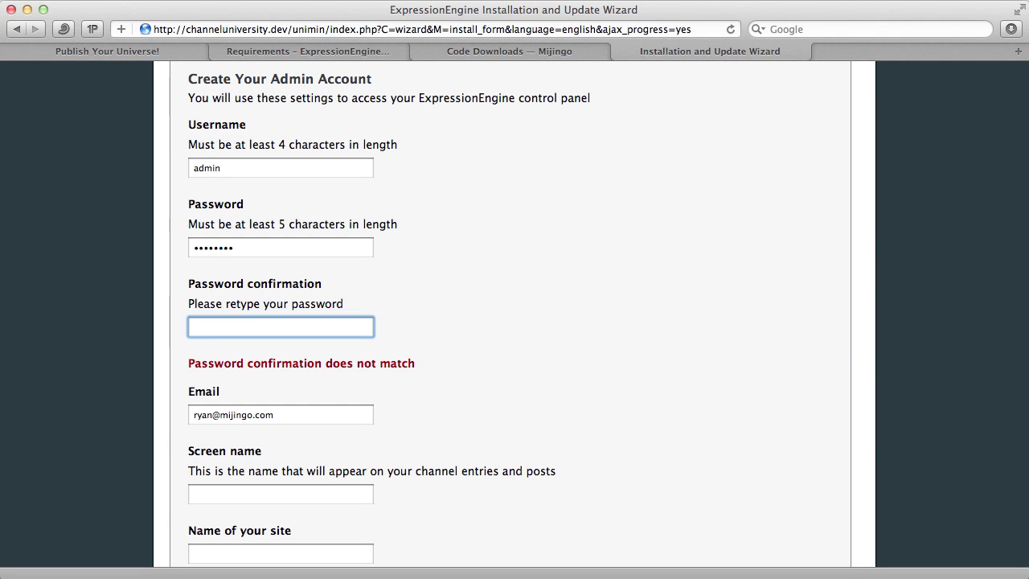
pyautogui.write('password')
pyautogui.press('Tab')
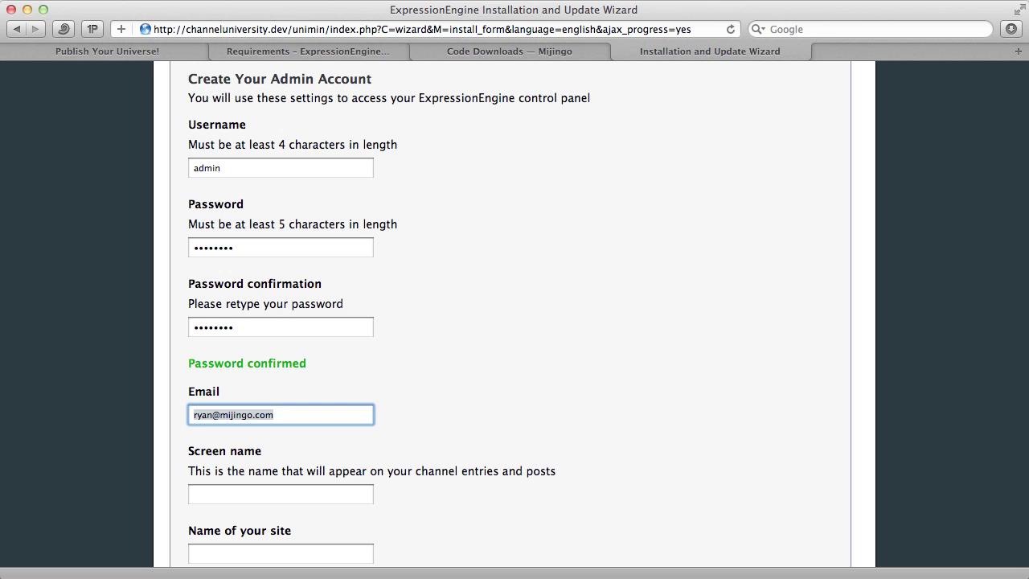
# - Set screen name 'Administrator' and site name 'Channel University'
pyautogui.scroll(-4, 652, 204)
pyautogui.click(299, 354)
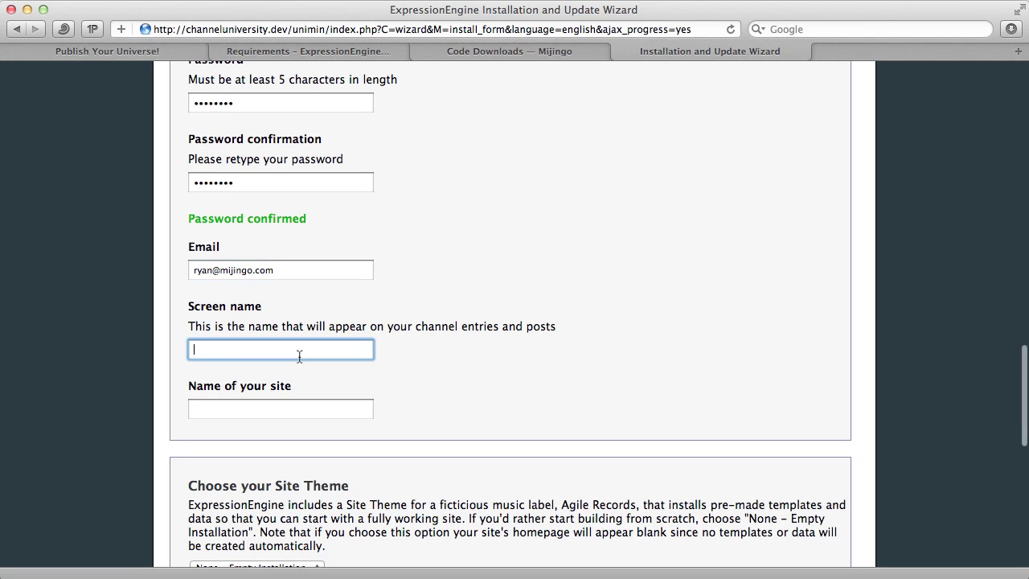
pyautogui.write('Administrator')
pyautogui.click(281, 408)
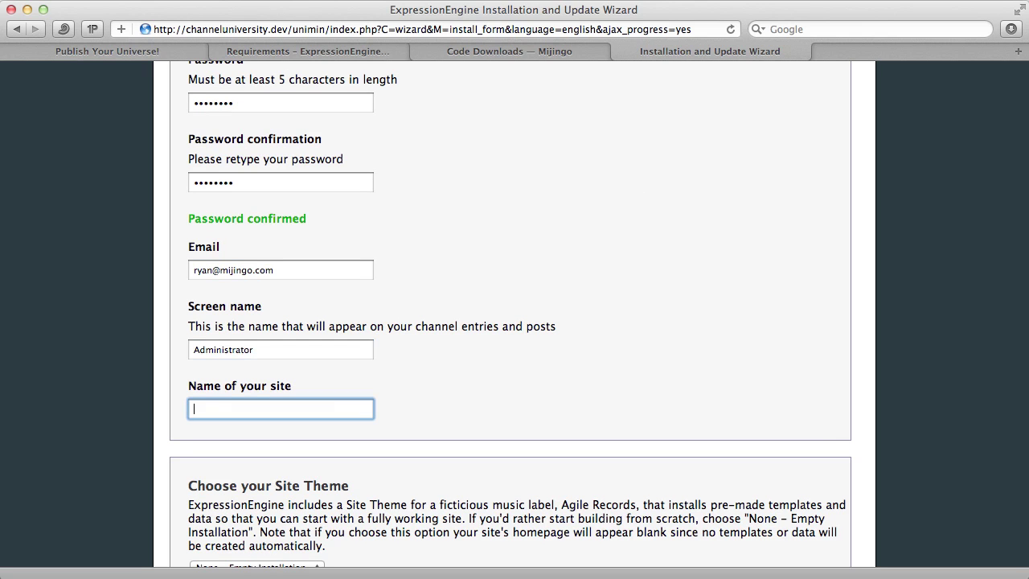
pyautogui.write('Channel University')
# - Keep the site theme on None – Empty Installation
pyautogui.scroll(-5, 611, 413)
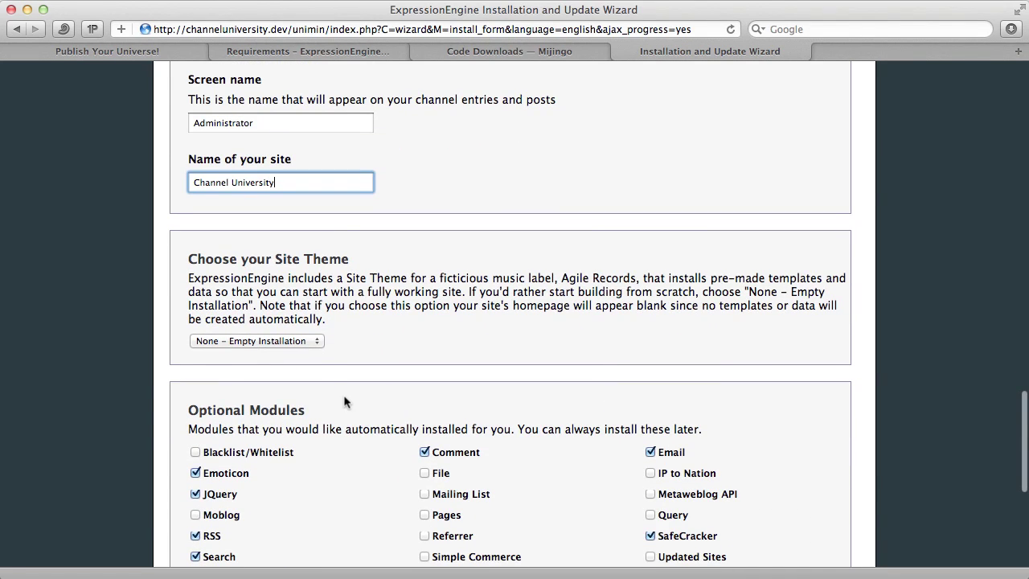
pyautogui.click(312, 341)
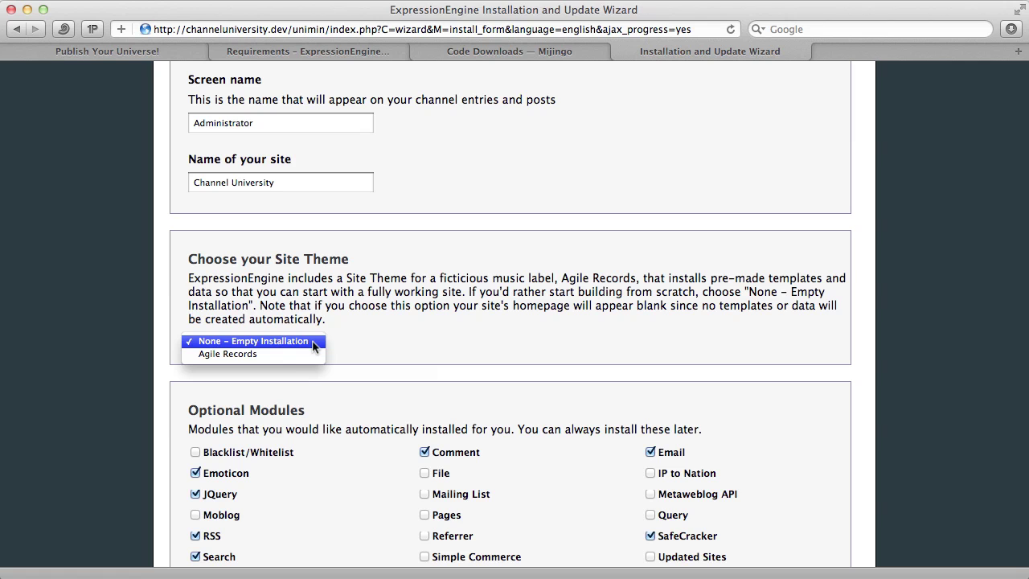
pyautogui.click(313, 341)
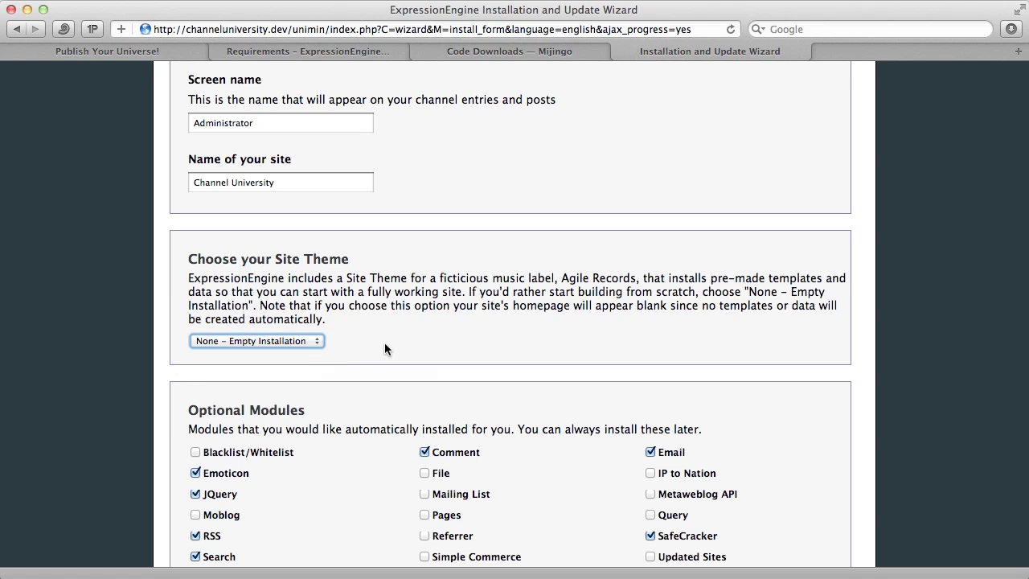
pyautogui.scroll(-2, 385, 348)
pyautogui.scroll(-5, 384, 349)
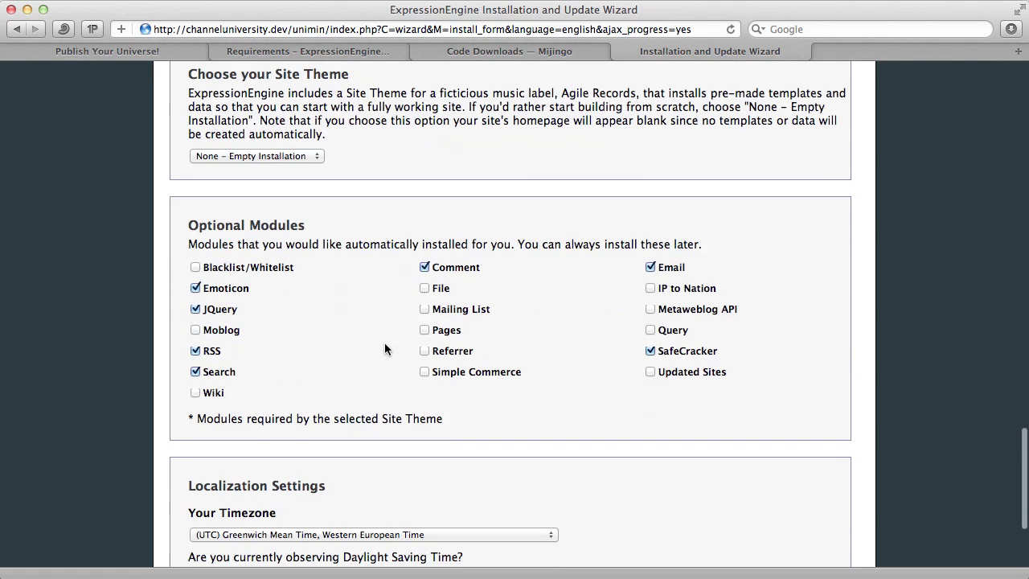
# - Enable the Pages, File and Query modules
pyautogui.click(425, 331)
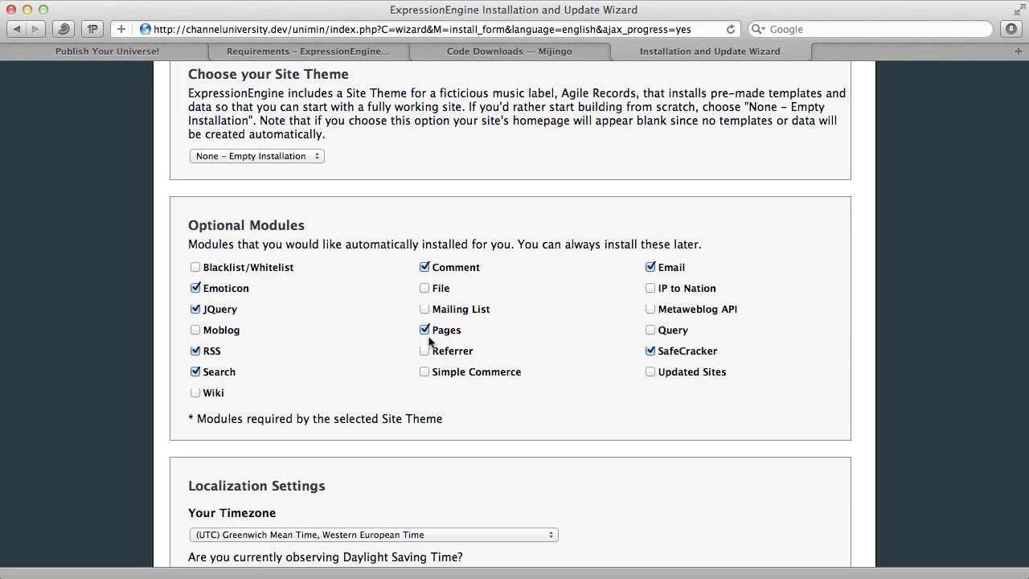
pyautogui.click(425, 288)
pyautogui.click(652, 330)
pyautogui.scroll(-5, 338, 373)
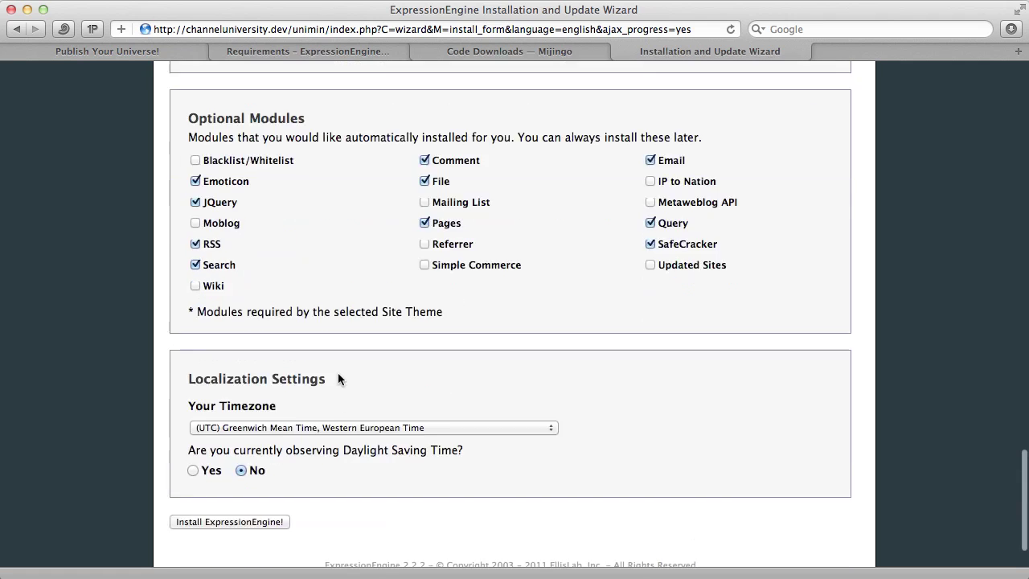
# - Set timezone to (UTC -6:00) Central Standard Time with daylight saving on
pyautogui.click(345, 356)
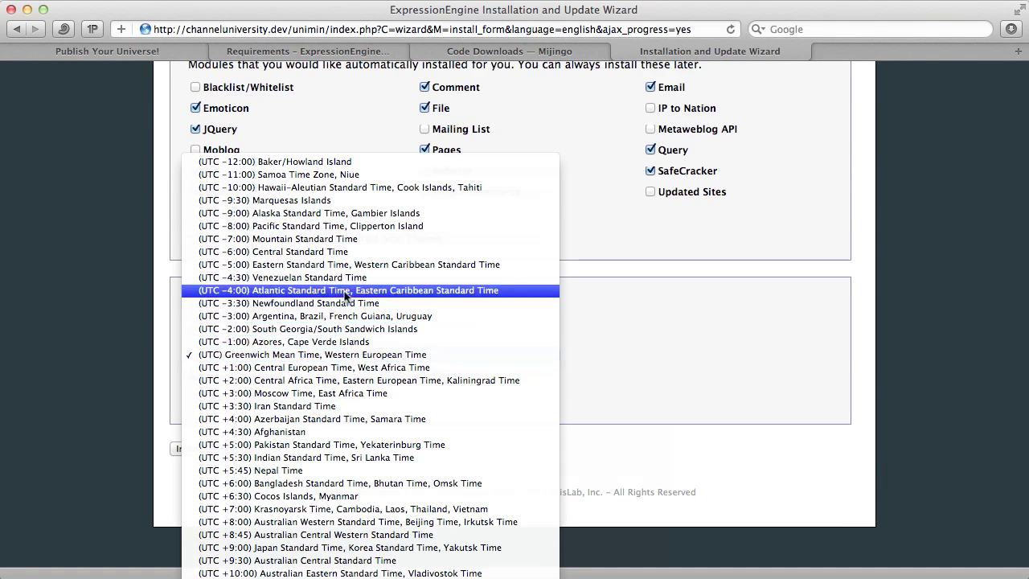
pyautogui.click(348, 252)
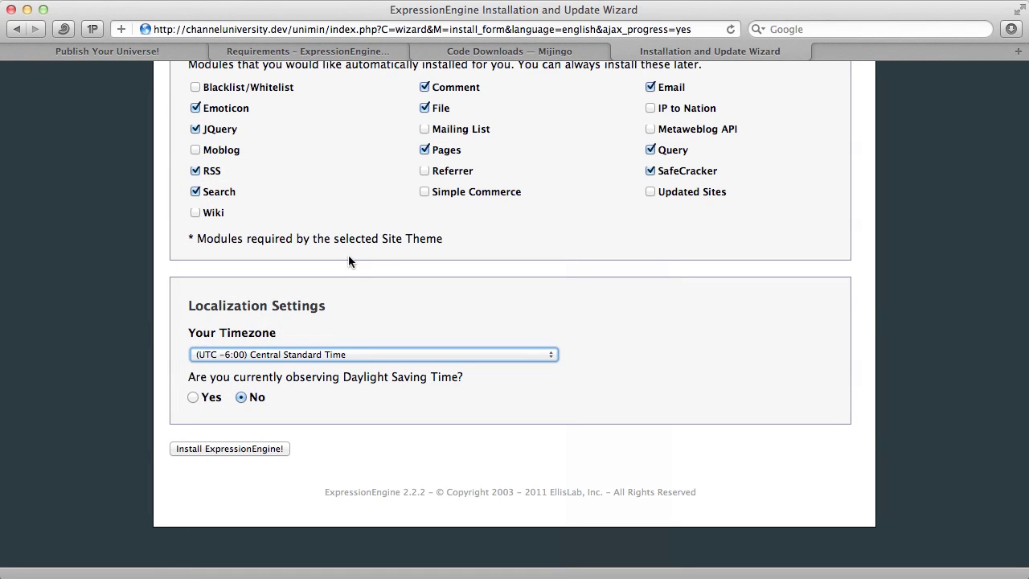
pyautogui.click(193, 397)
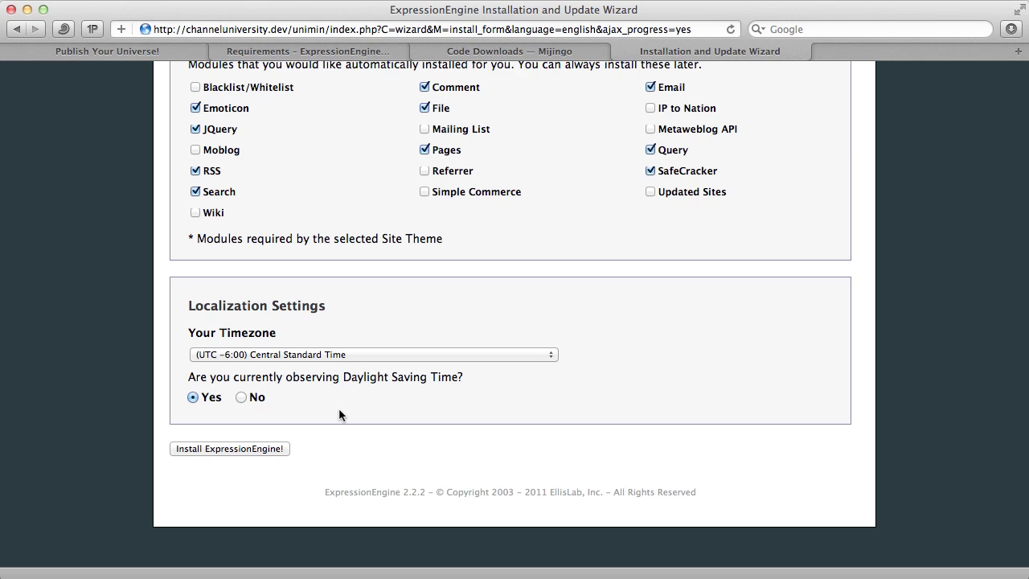
# - Install ExpressionEngine and note the installer folder path on the success page
pyautogui.click(244, 452)
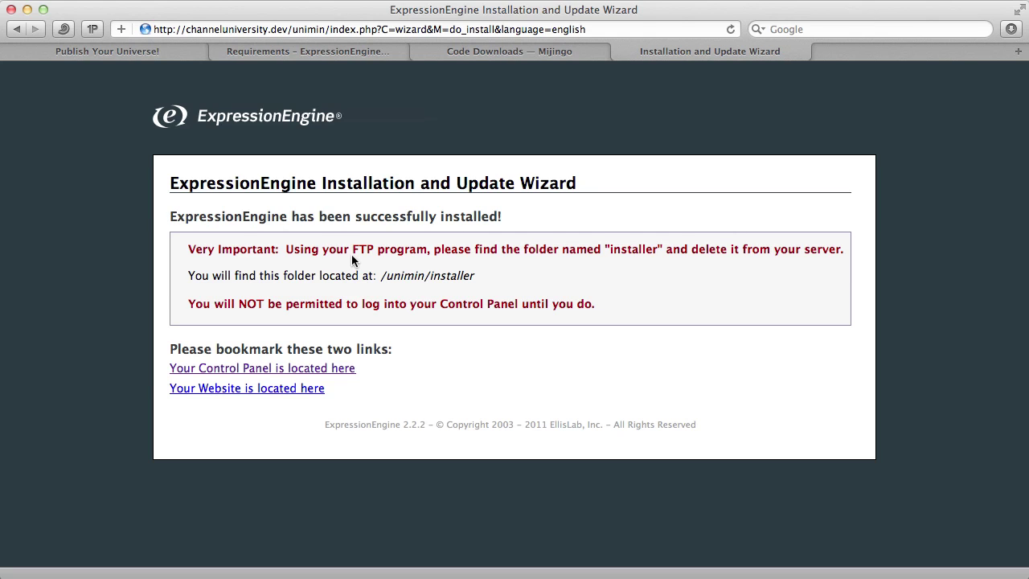
pyautogui.doubleClick(457, 280)
pyautogui.click(473, 277)
# - In Transmit, delete the installer folder inside channel-university-2/unimin
pyautogui.press('super+Tab')
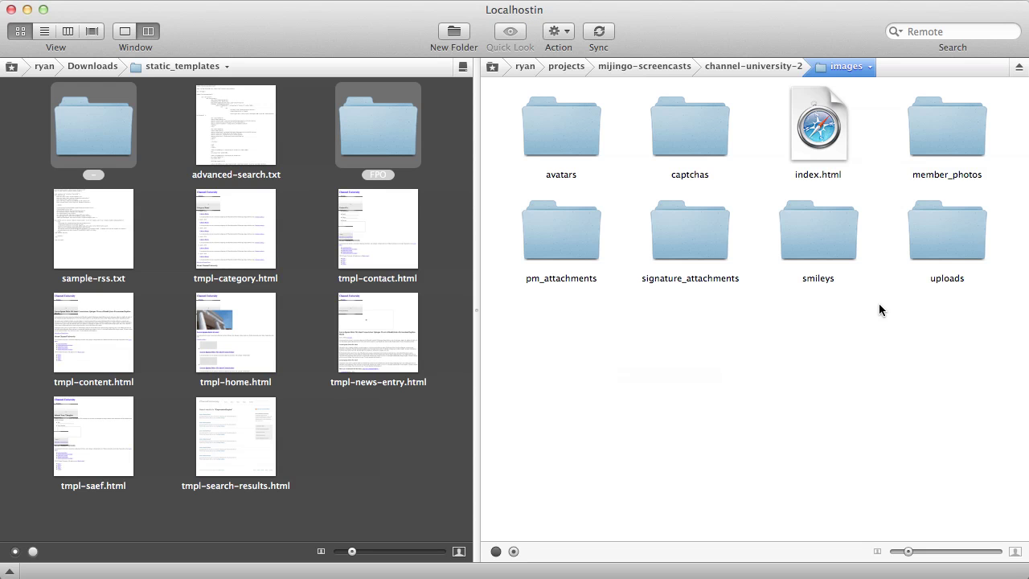
pyautogui.click(771, 59)
pyautogui.click(812, 248)
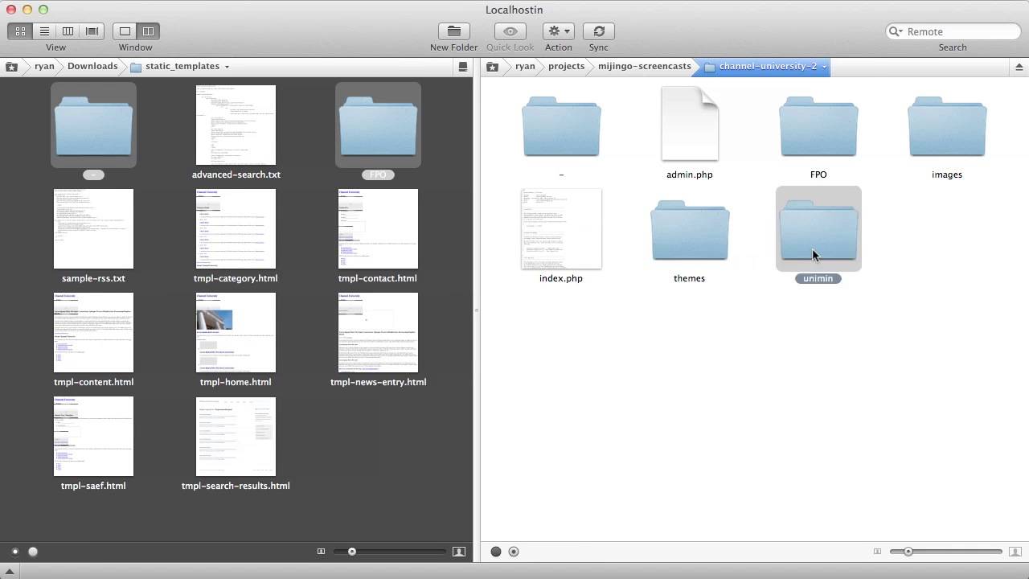
pyautogui.doubleClick(812, 252)
pyautogui.click(565, 241)
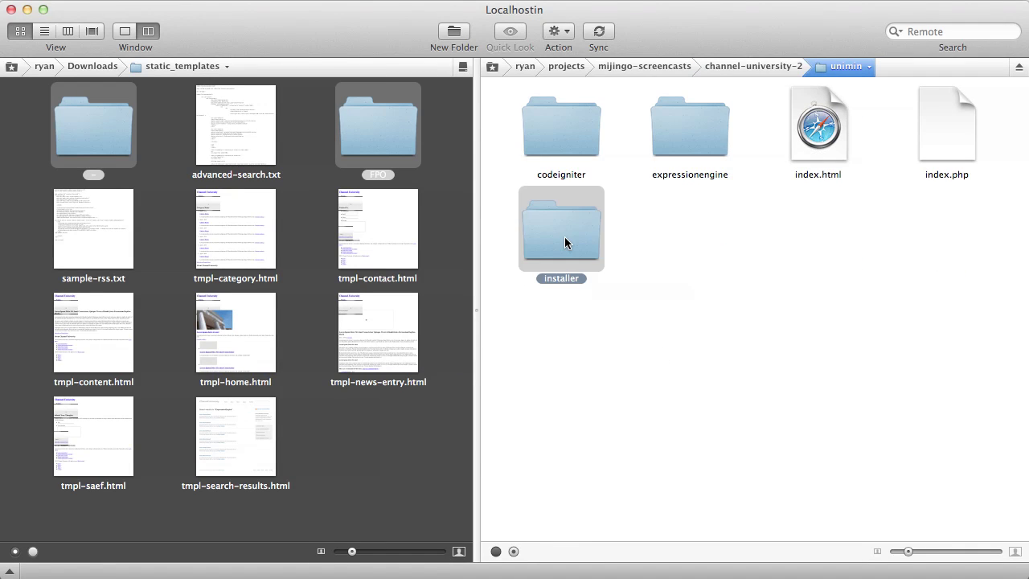
pyautogui.rightClick(564, 237)
pyautogui.click(616, 342)
pyautogui.click(649, 135)
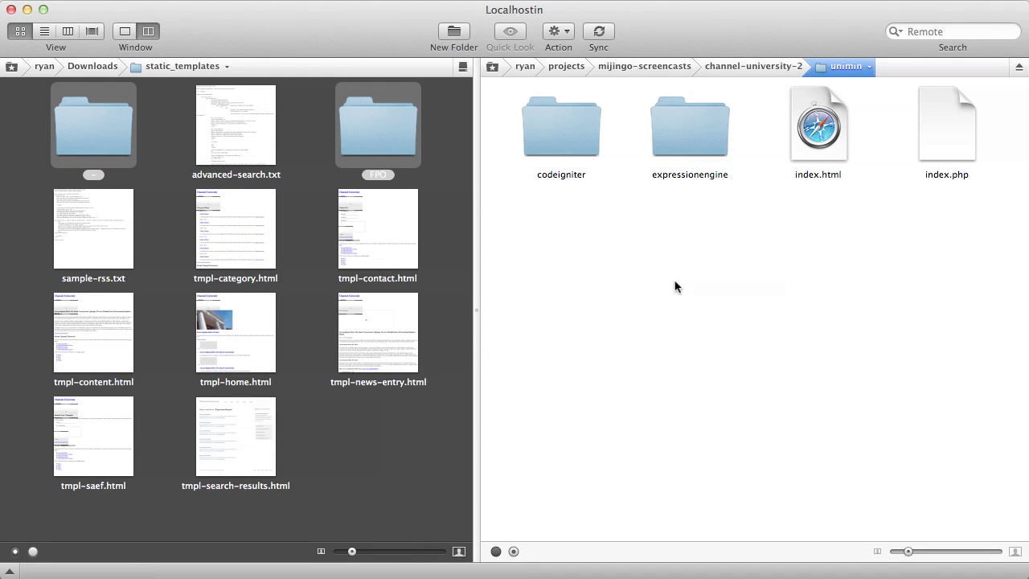
# - In Safari, trim the address back to /unimin/ and load the login page
pyautogui.press('super+Tab')
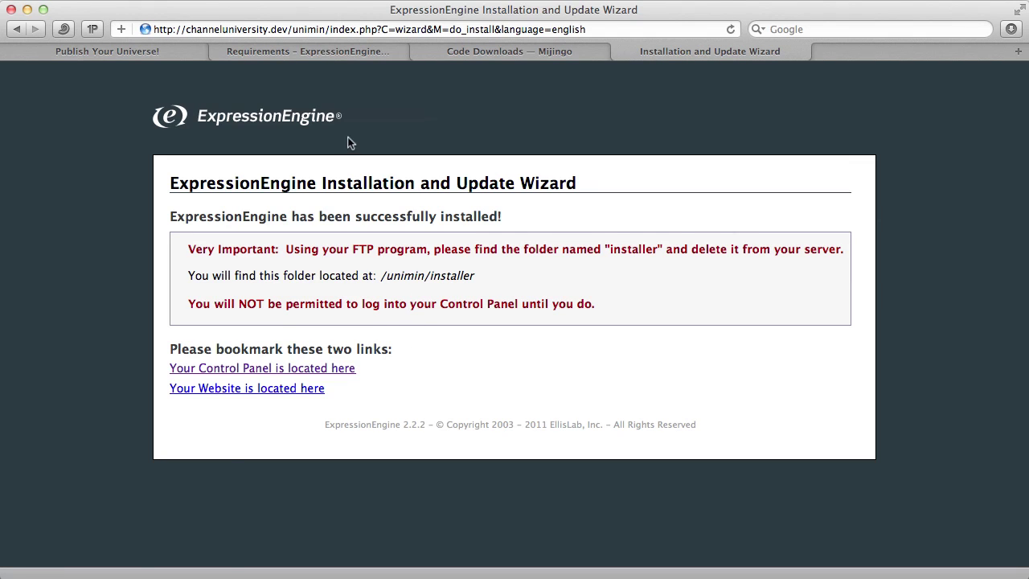
pyautogui.moveTo(330, 29); pyautogui.dragTo(595, 32)
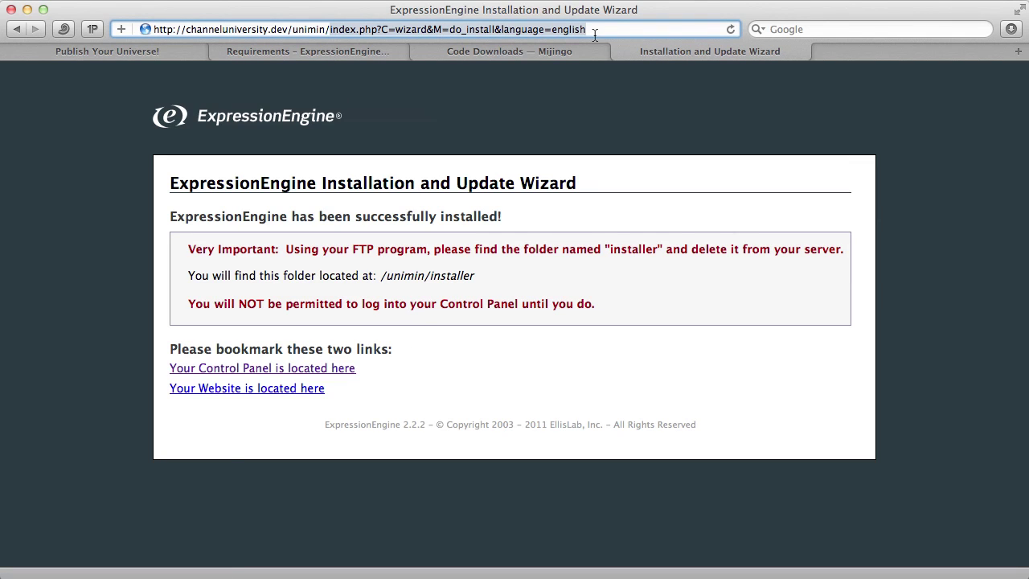
pyautogui.press('BackSpace')
pyautogui.press('Return')
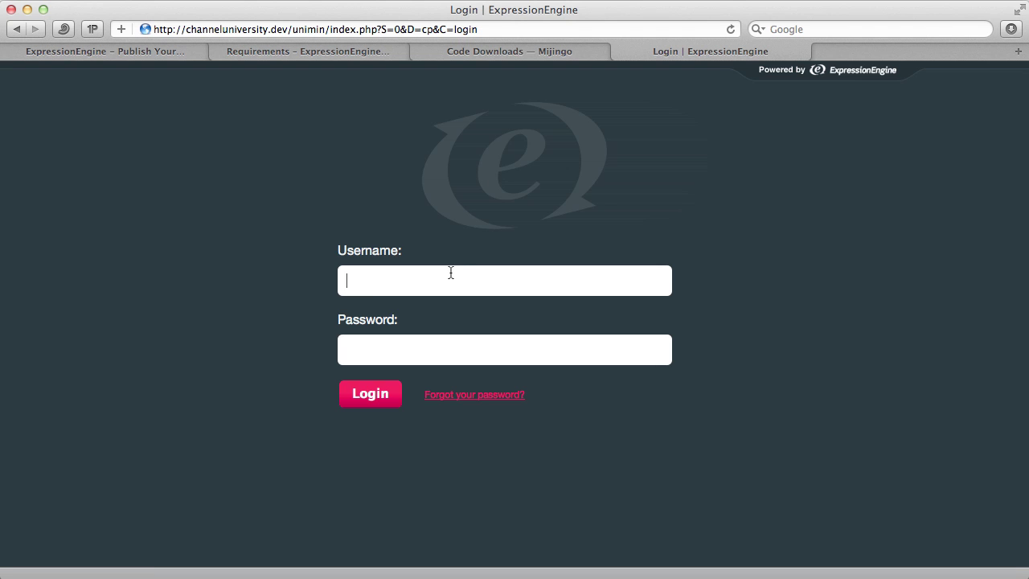
# - Log in as admin with the account password
pyautogui.write('admin')
pyautogui.press('Tab')
pyautogui.write('••••••••')
pyautogui.press('Return')
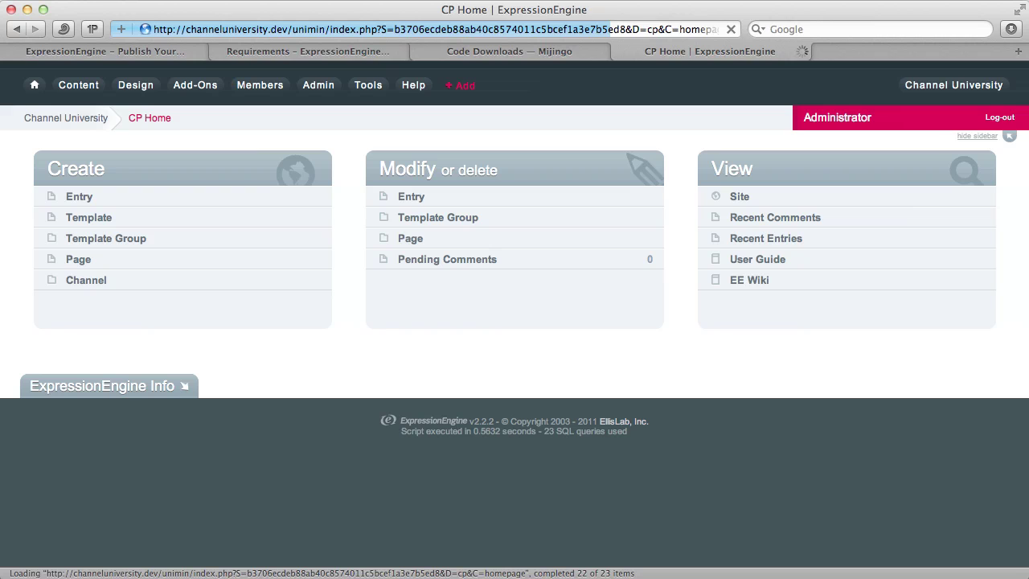